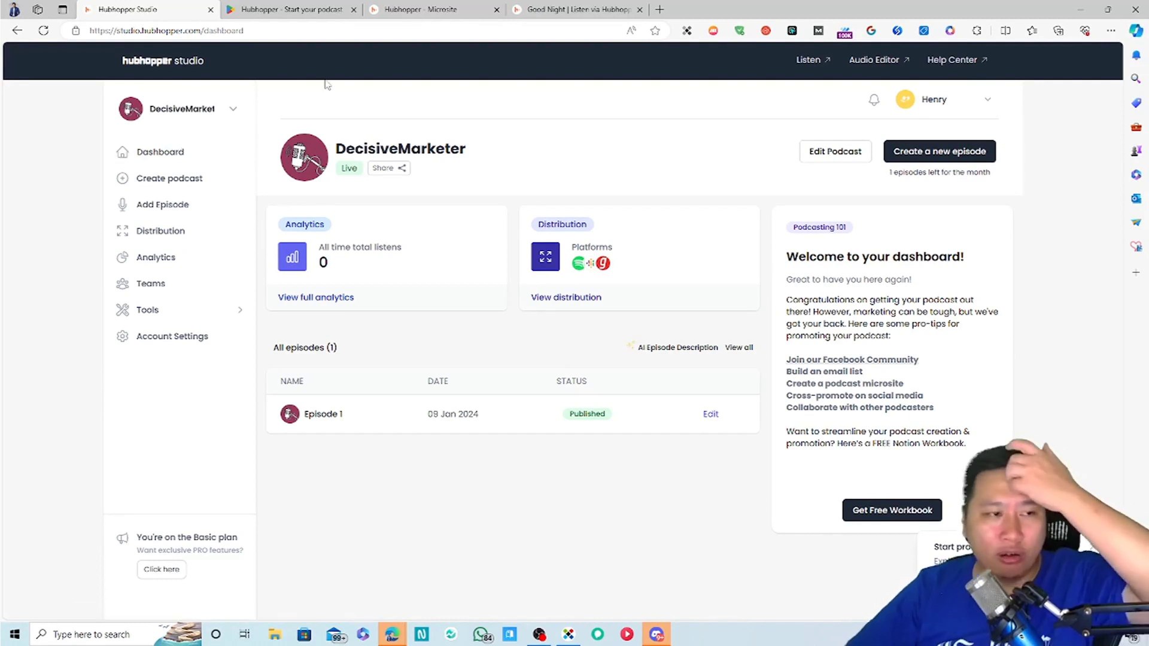
Look over the account profile, the available tools and the Teams page, and return to the podcast dashboard
{"action": "left_click", "coordinate": [179, 340]}
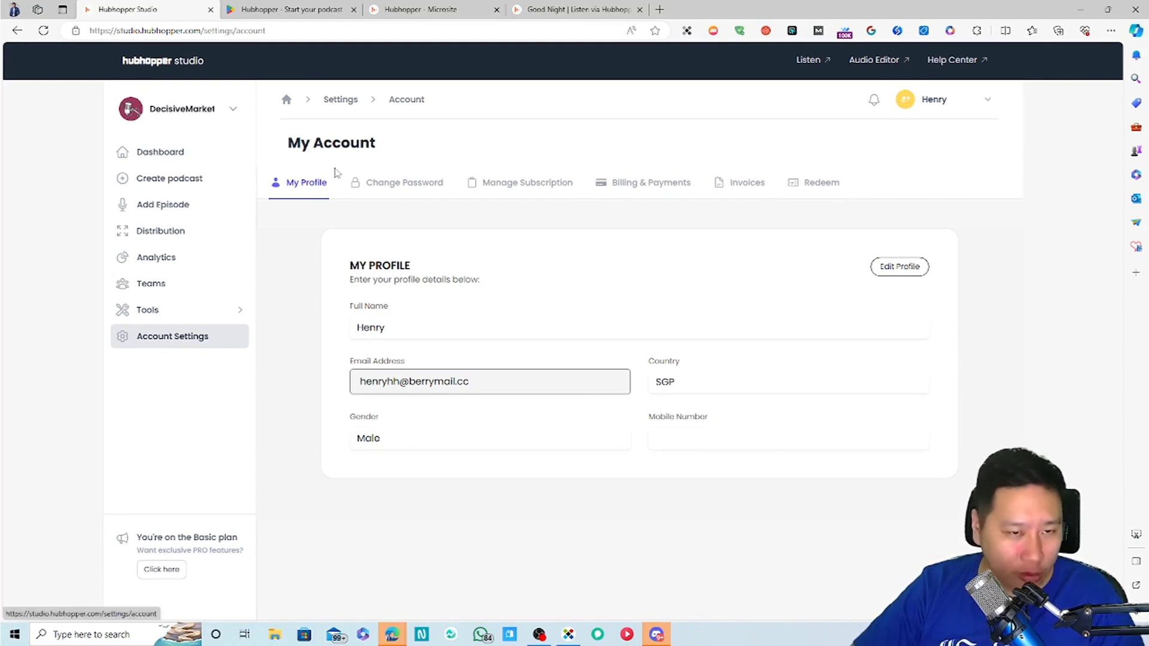
{"action": "left_click", "coordinate": [173, 310]}
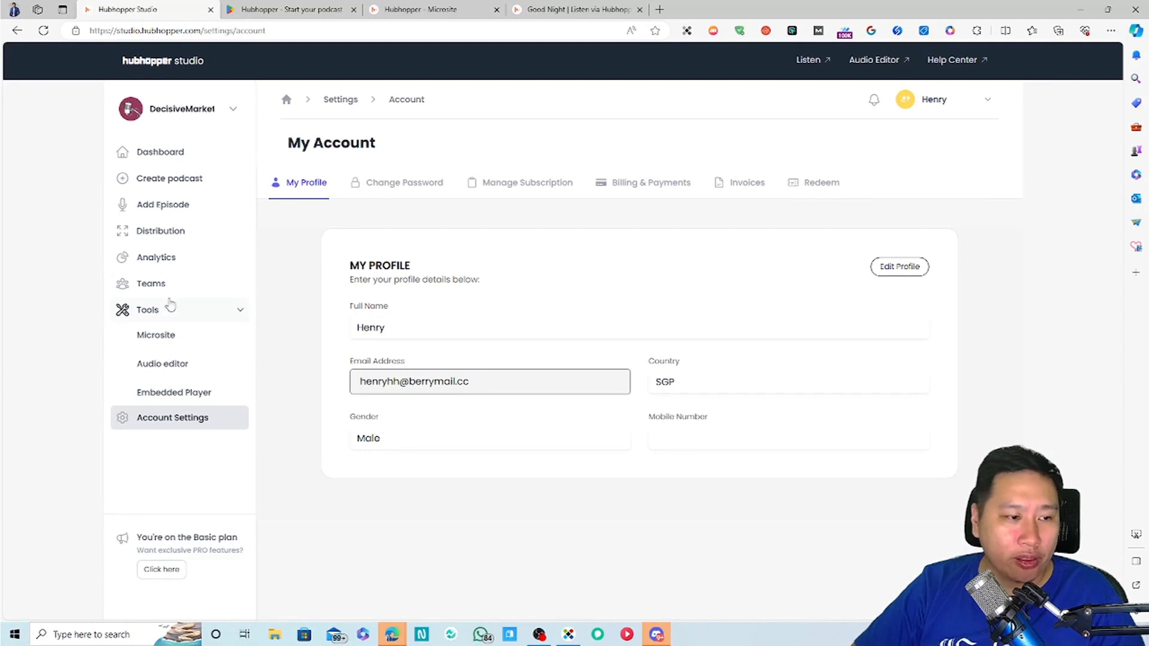
{"action": "left_click", "coordinate": [159, 287]}
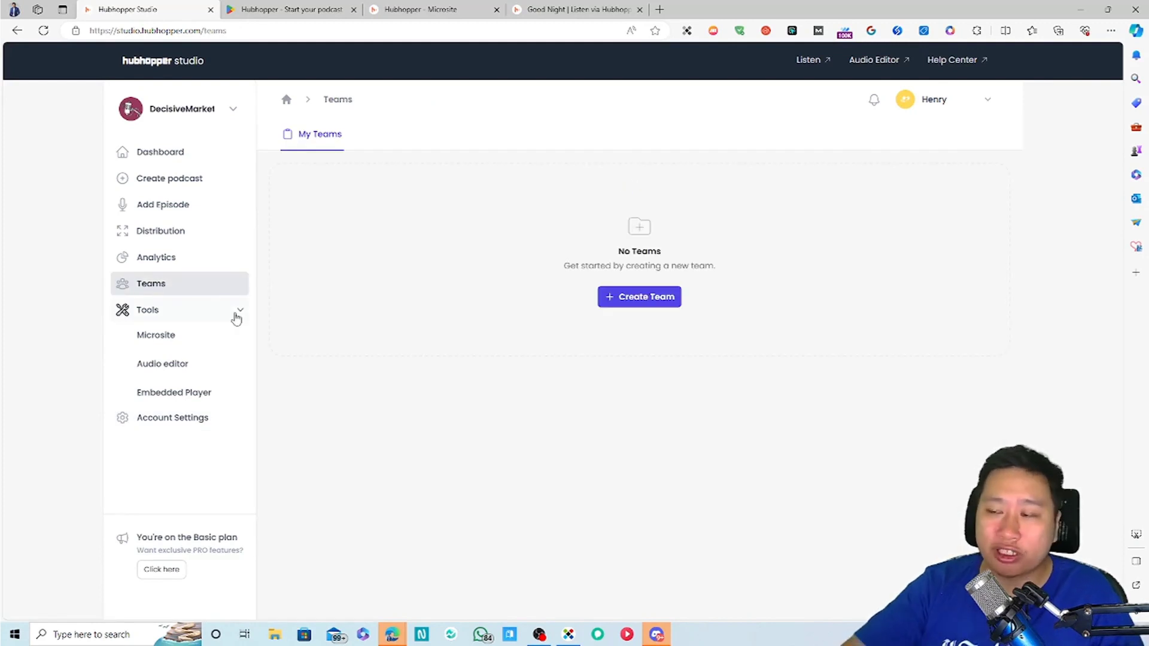
{"action": "left_click", "coordinate": [642, 298]}
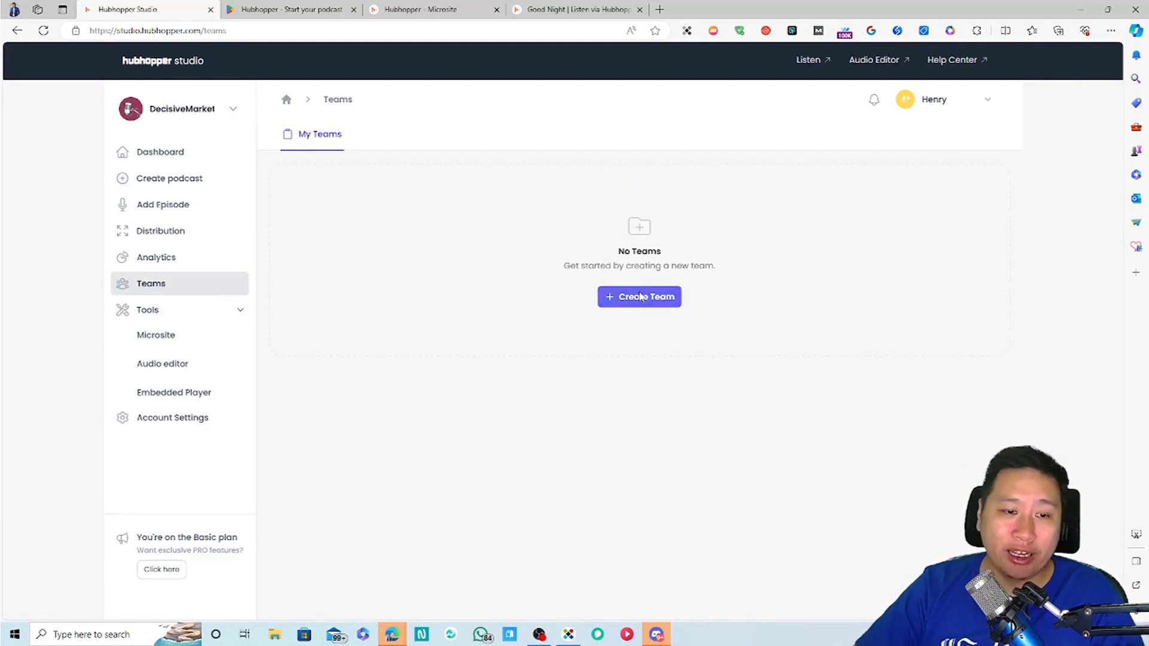
{"action": "left_click", "coordinate": [173, 157]}
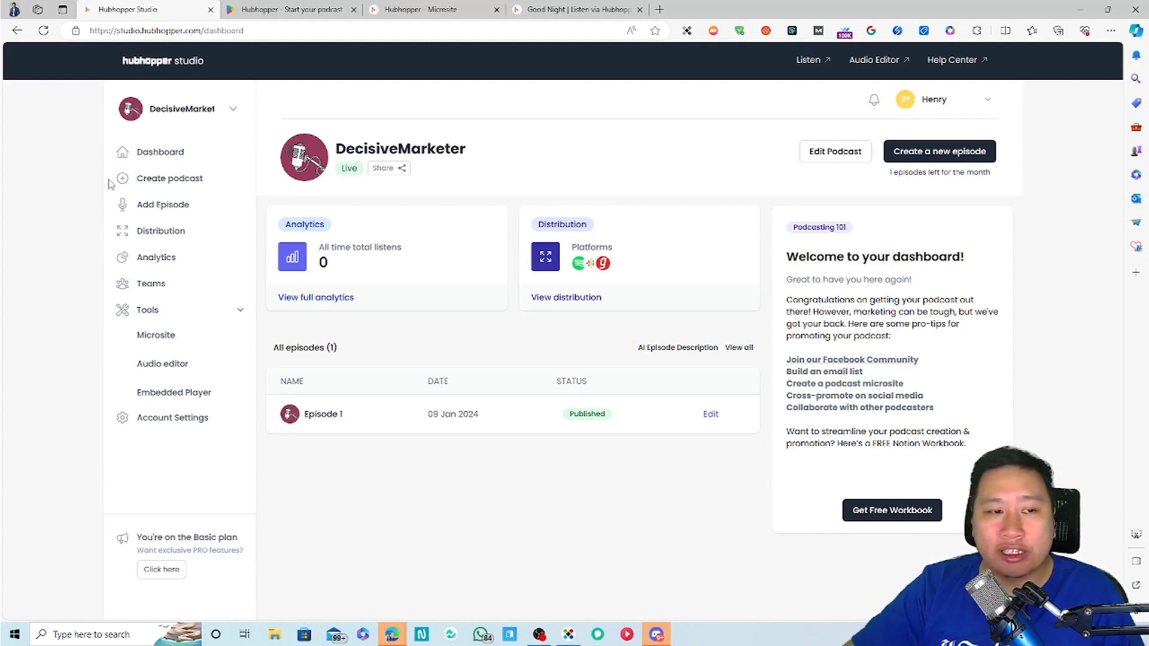
Open the form for creating a podcast and review its name, host and main category options
{"action": "left_click", "coordinate": [181, 187]}
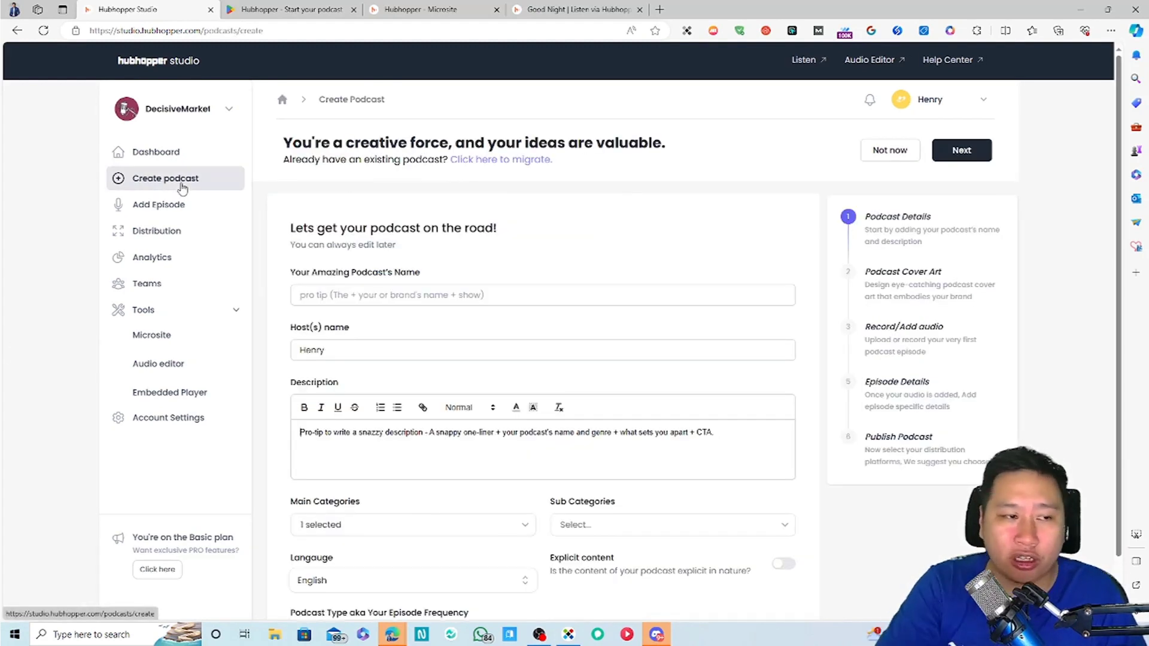
{"action": "left_click", "coordinate": [394, 293]}
{"action": "scroll", "coordinate": [418, 288], "scroll_direction": "down", "scroll_amount": 1}
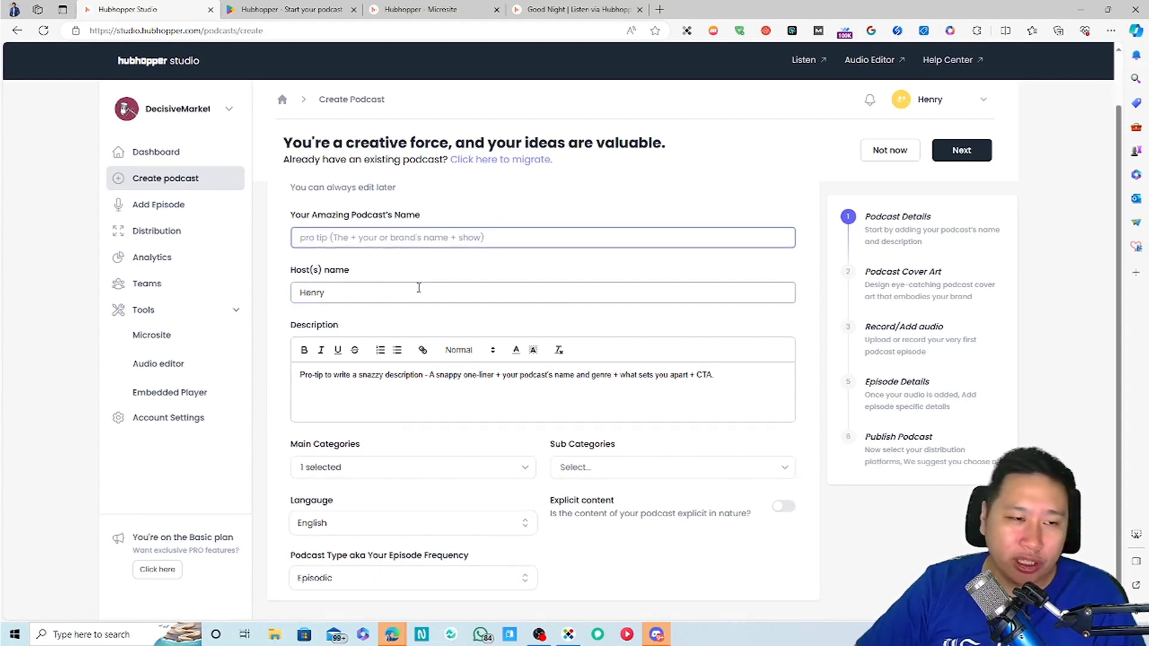
{"action": "left_click", "coordinate": [419, 288]}
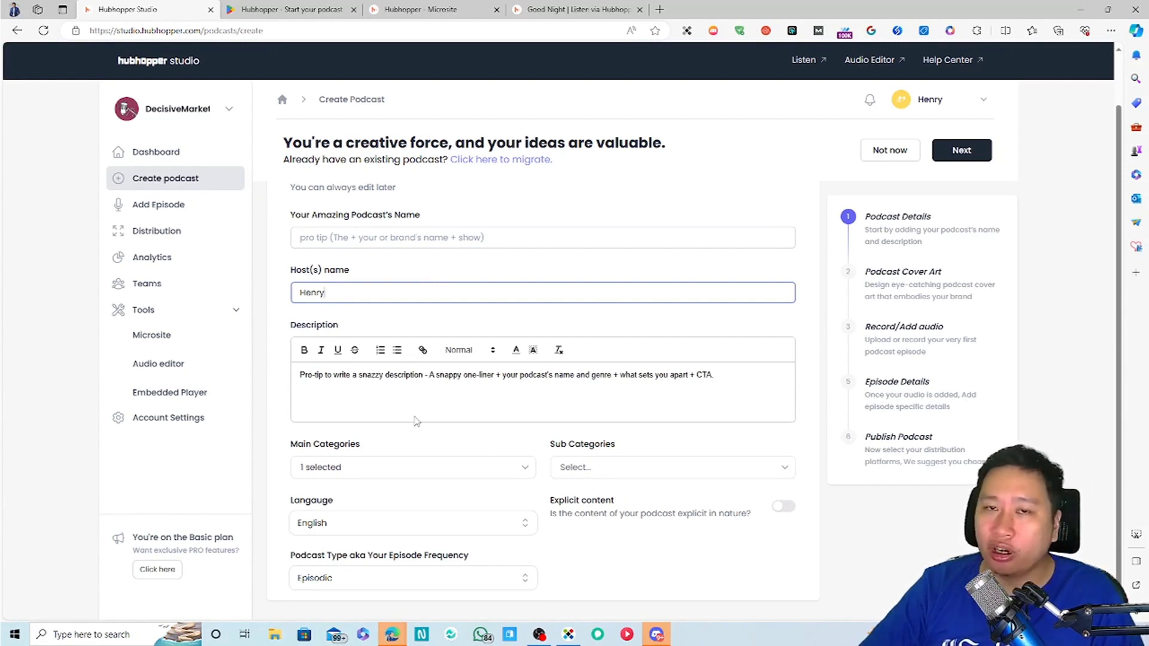
{"action": "left_click", "coordinate": [429, 466]}
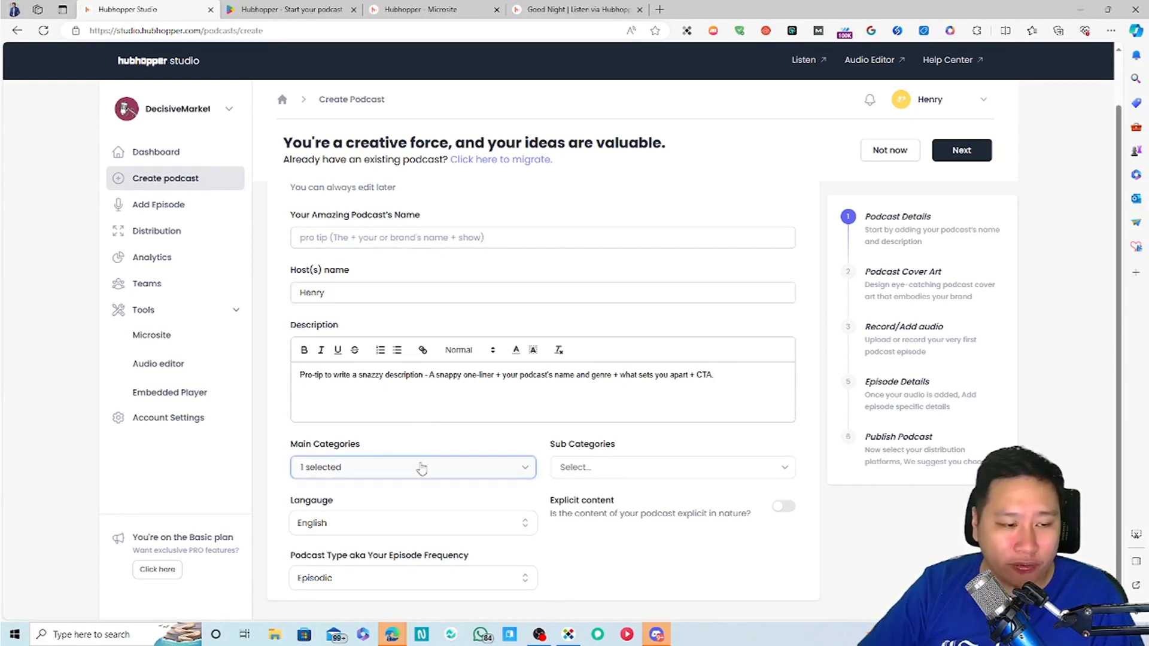
{"action": "scroll", "coordinate": [423, 533], "scroll_direction": "down", "scroll_amount": 10}
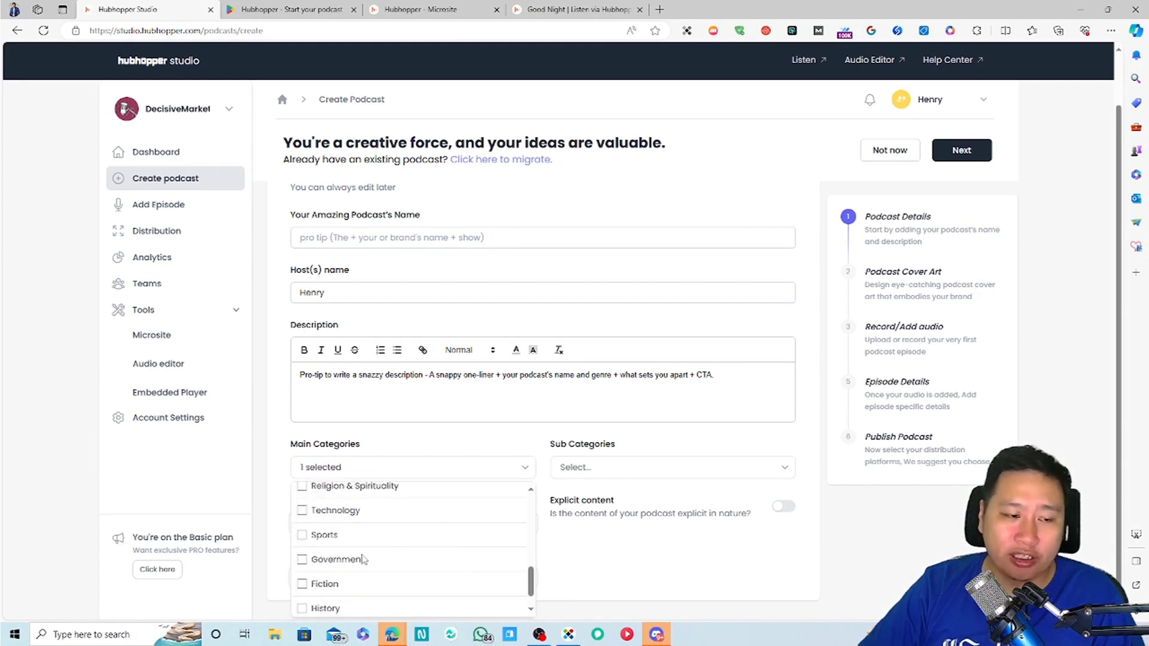
{"action": "scroll", "coordinate": [374, 538], "scroll_direction": "down", "scroll_amount": 1}
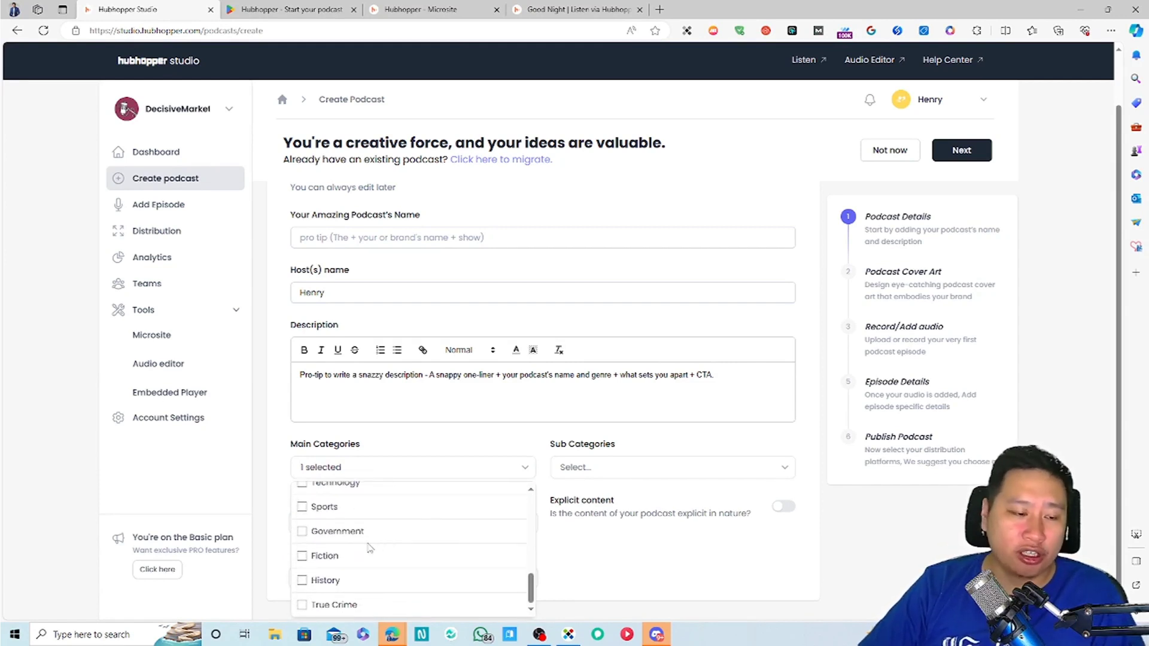
{"action": "left_click", "coordinate": [639, 599]}
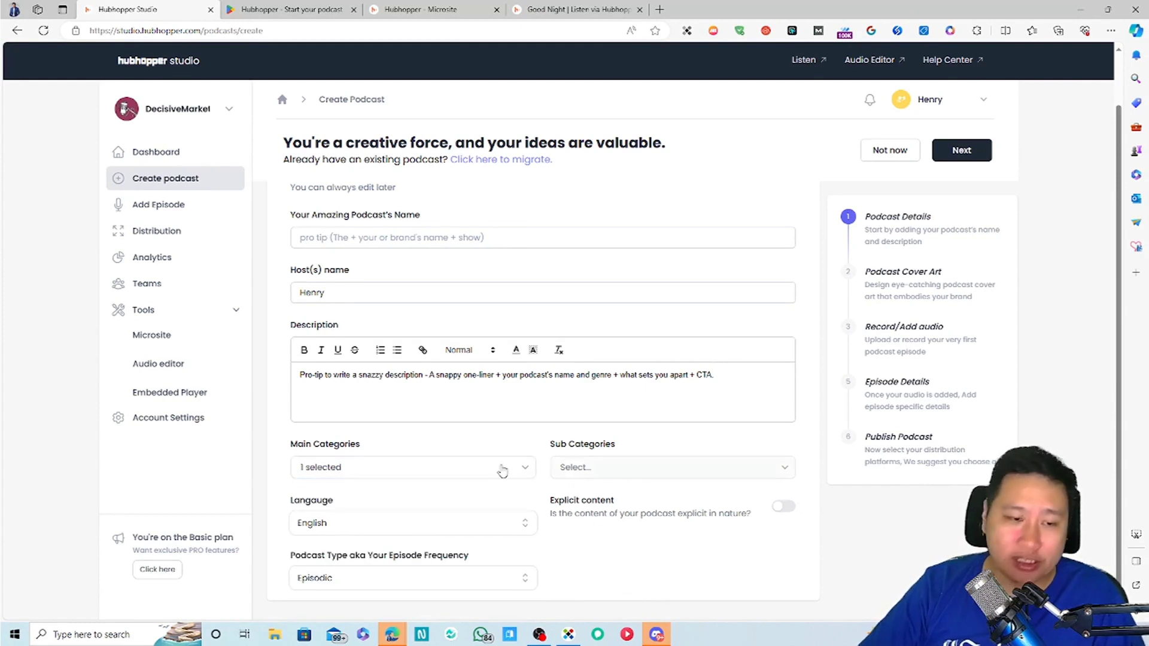
Review the sub category choices and the podcast type options without changing them
{"action": "left_click", "coordinate": [611, 467]}
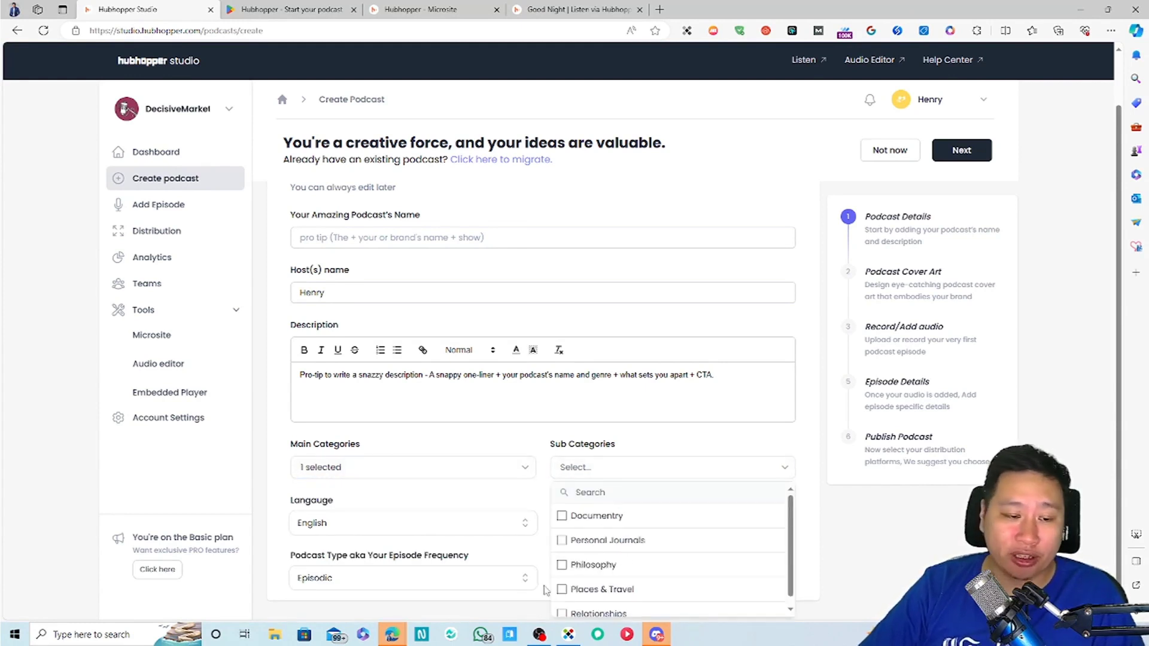
{"action": "left_click", "coordinate": [468, 541]}
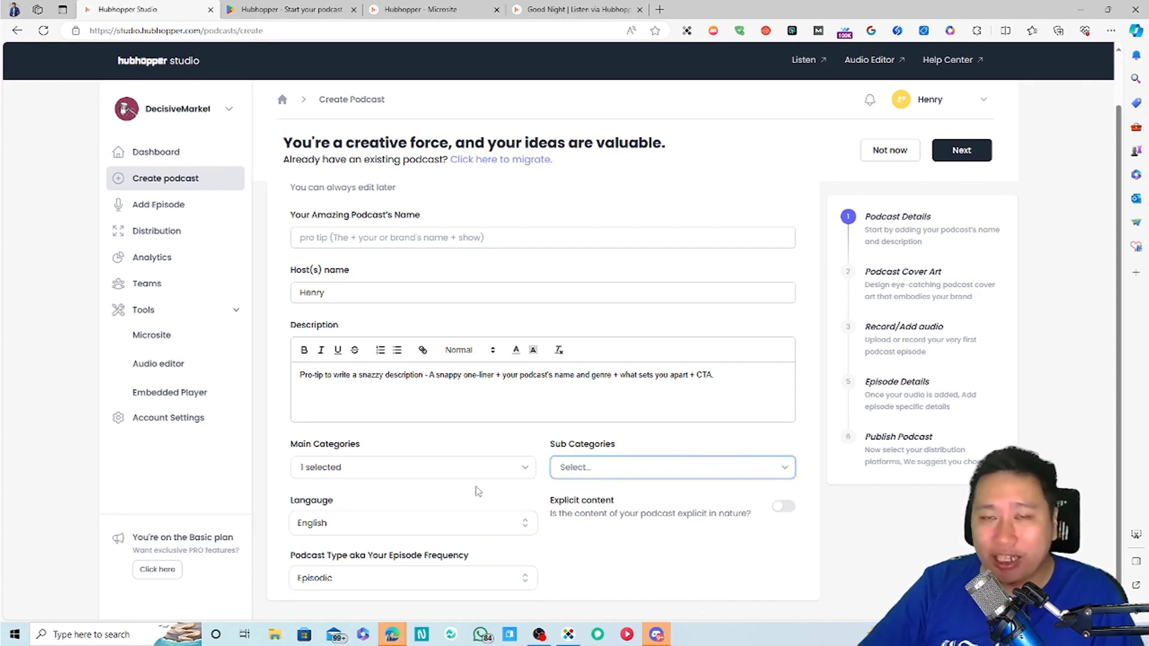
{"action": "left_click_drag", "start_coordinate": [326, 556], "coordinate": [389, 556]}
{"action": "left_click", "coordinate": [400, 560]}
{"action": "left_click", "coordinate": [429, 578]}
{"action": "left_click", "coordinate": [520, 583]}
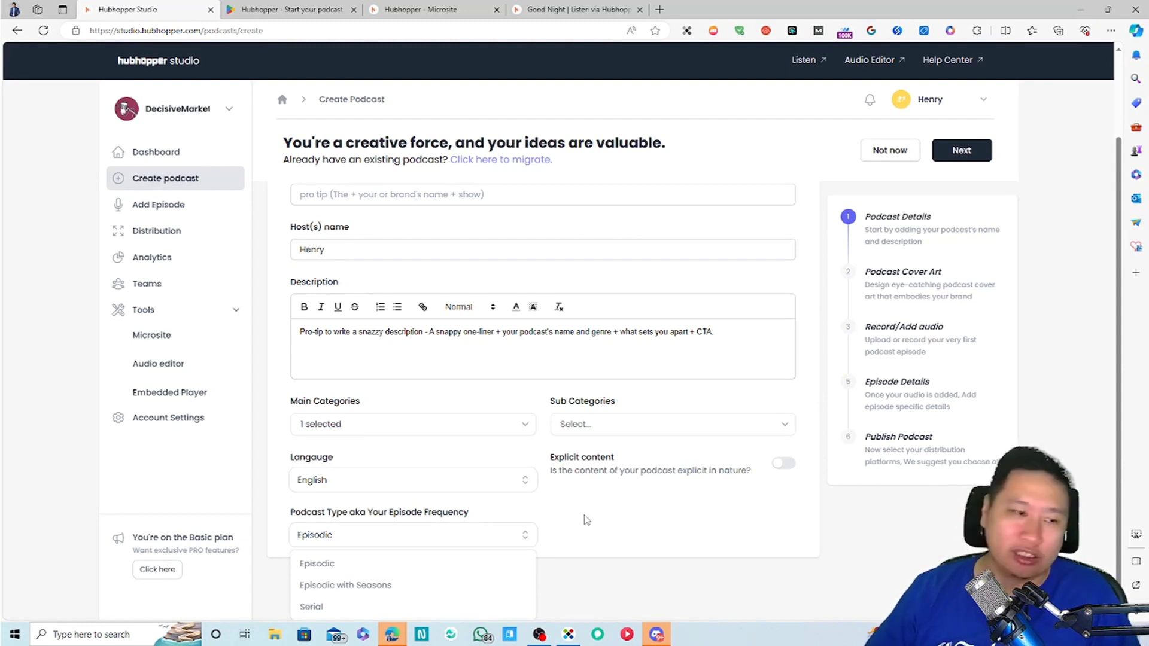
{"action": "left_click", "coordinate": [150, 489]}
{"action": "scroll", "coordinate": [150, 489], "scroll_direction": "up", "scroll_amount": 1}
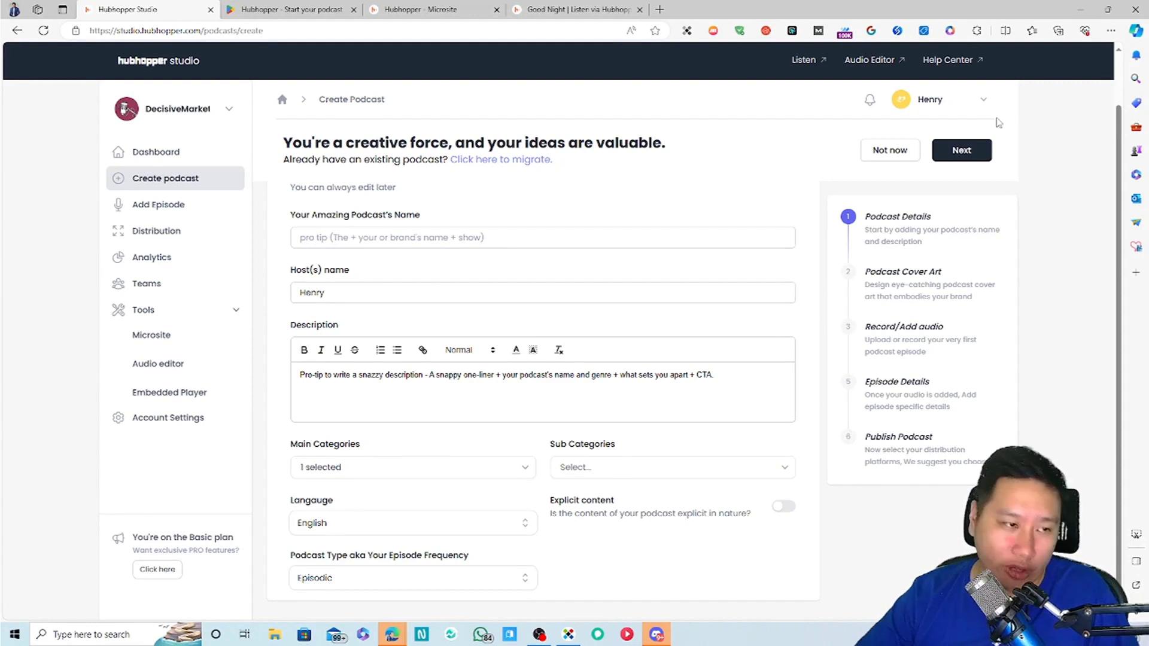
Start adding an episode by recording with Hubhopper and allow the site to use the microphone
{"action": "left_click", "coordinate": [149, 205]}
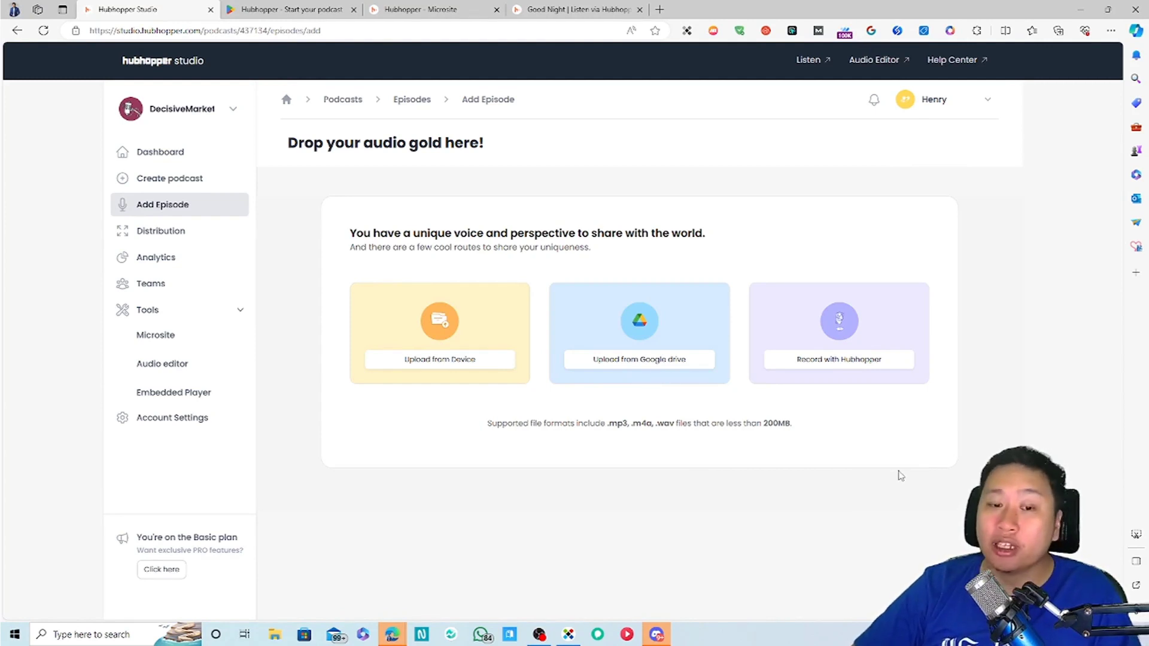
{"action": "left_click", "coordinate": [851, 360]}
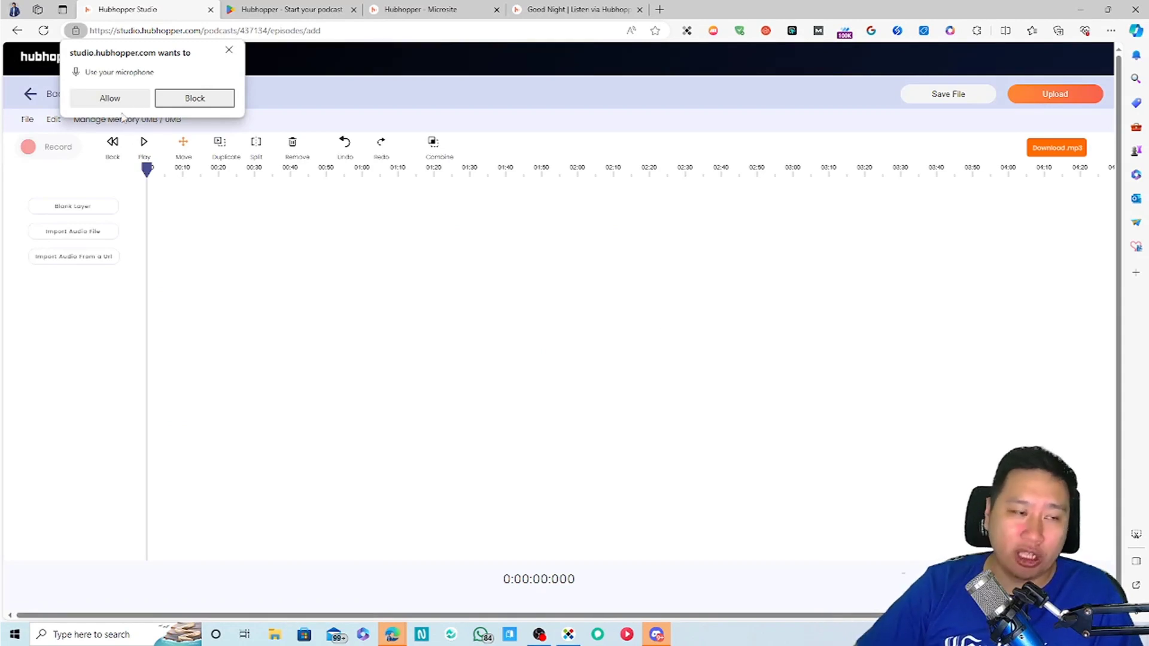
{"action": "left_click", "coordinate": [118, 99]}
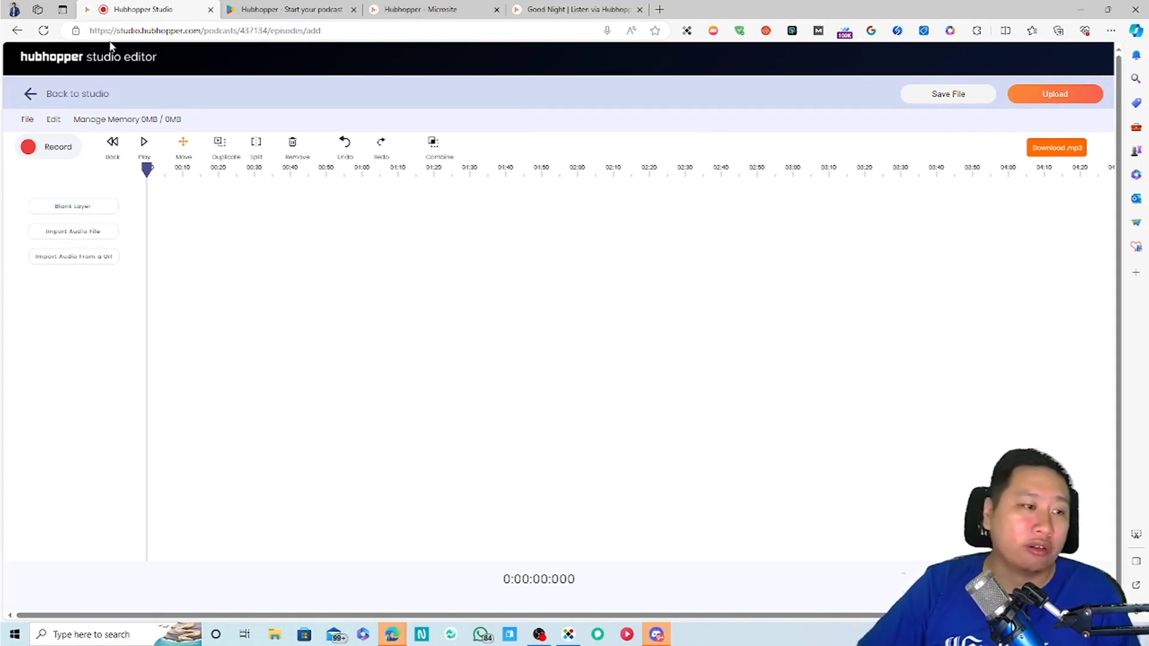
Record a clip of about 6 seconds and move it to about 00:28 on the timeline
{"action": "left_click", "coordinate": [52, 150]}
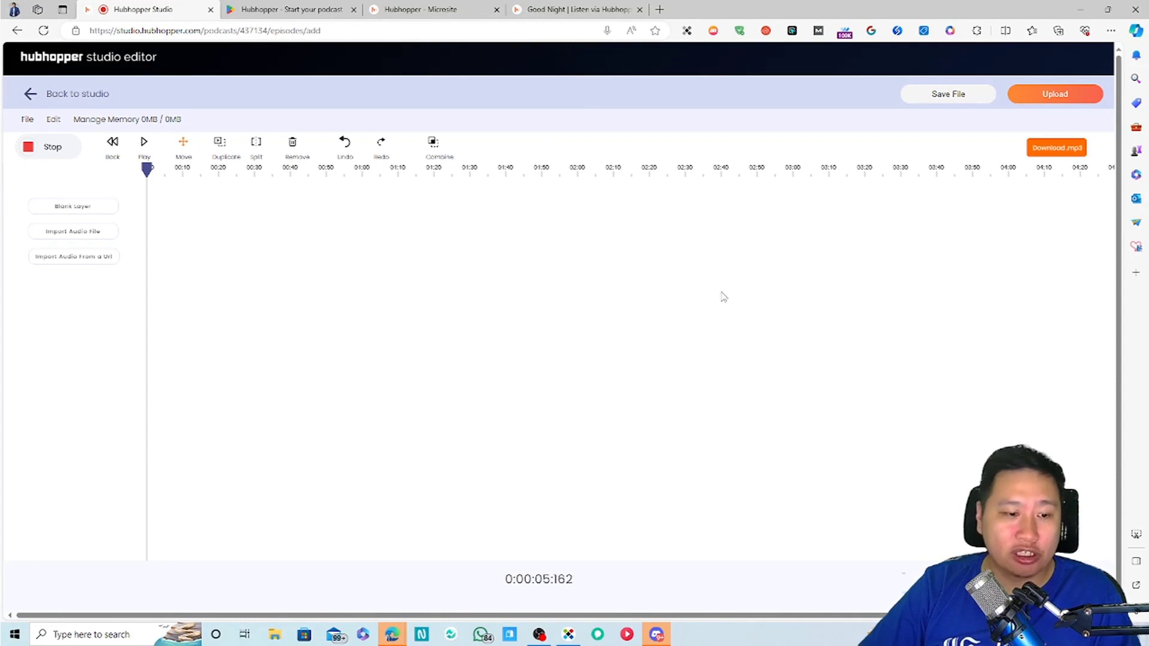
{"action": "left_click", "coordinate": [69, 157]}
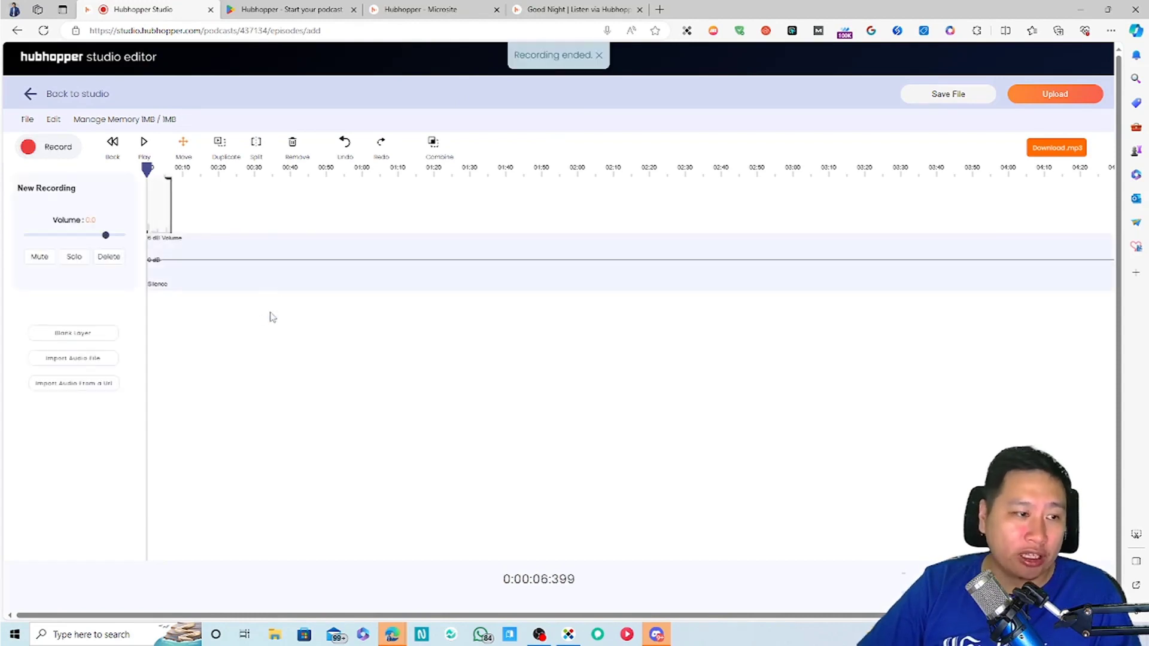
{"action": "mouse_move", "coordinate": [168, 218]}
{"action": "left_mouse_down"}
{"action": "mouse_move", "coordinate": [190, 226]}
{"action": "mouse_move", "coordinate": [170, 228]}
{"action": "left_mouse_up"}
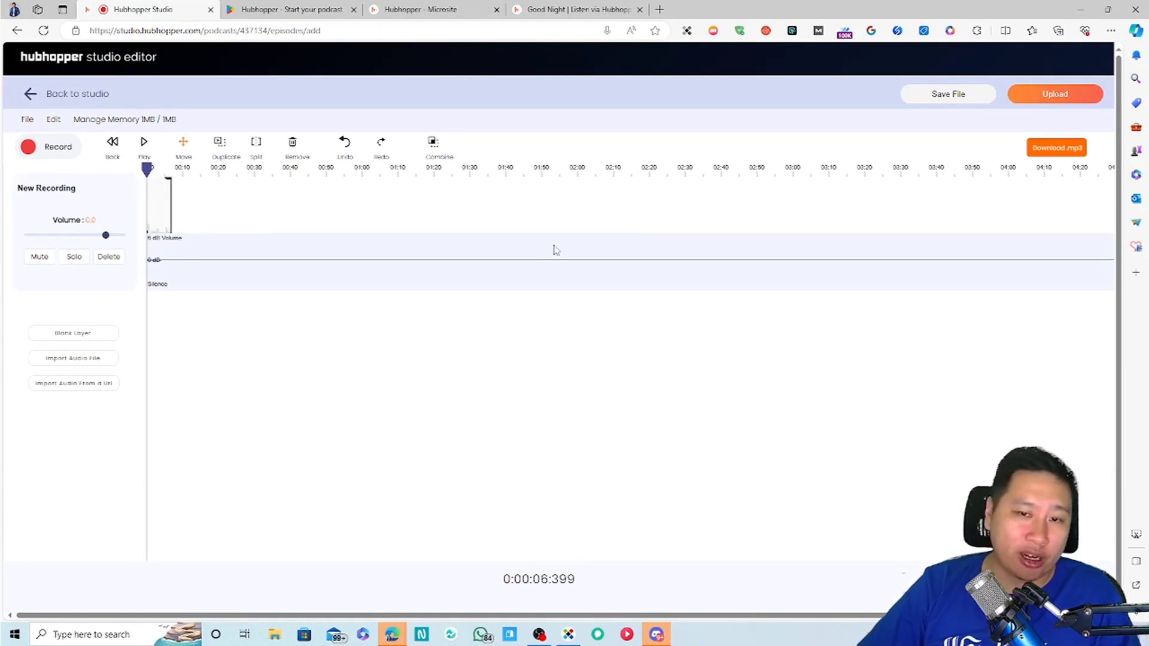
{"action": "mouse_move", "coordinate": [165, 220]}
{"action": "left_mouse_down"}
{"action": "mouse_move", "coordinate": [180, 222]}
{"action": "mouse_move", "coordinate": [153, 226]}
{"action": "left_mouse_up"}
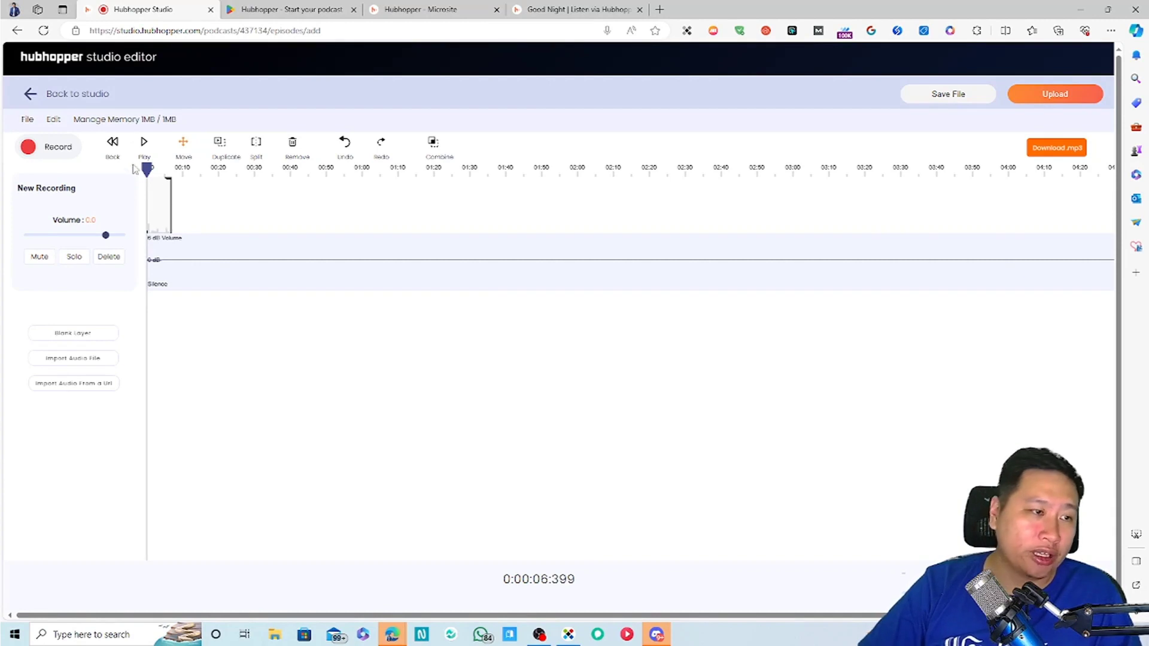
{"action": "left_click_drag", "start_coordinate": [163, 210], "coordinate": [261, 205]}
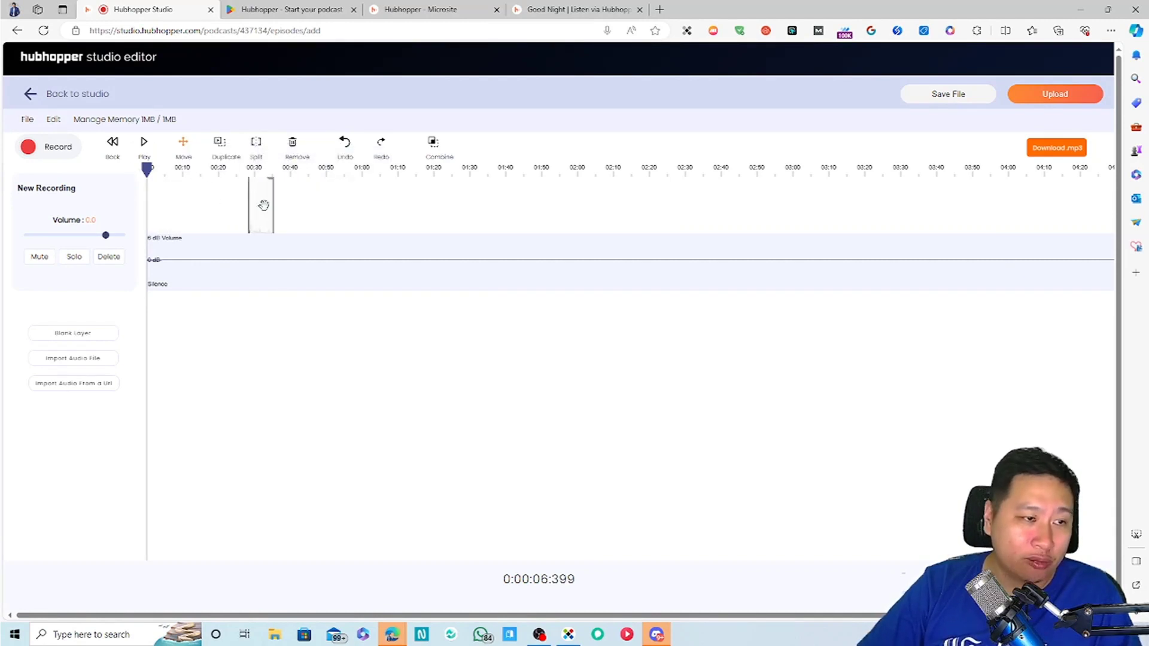
Duplicate the recorded clip and split the copy near its start
{"action": "left_click", "coordinate": [220, 143]}
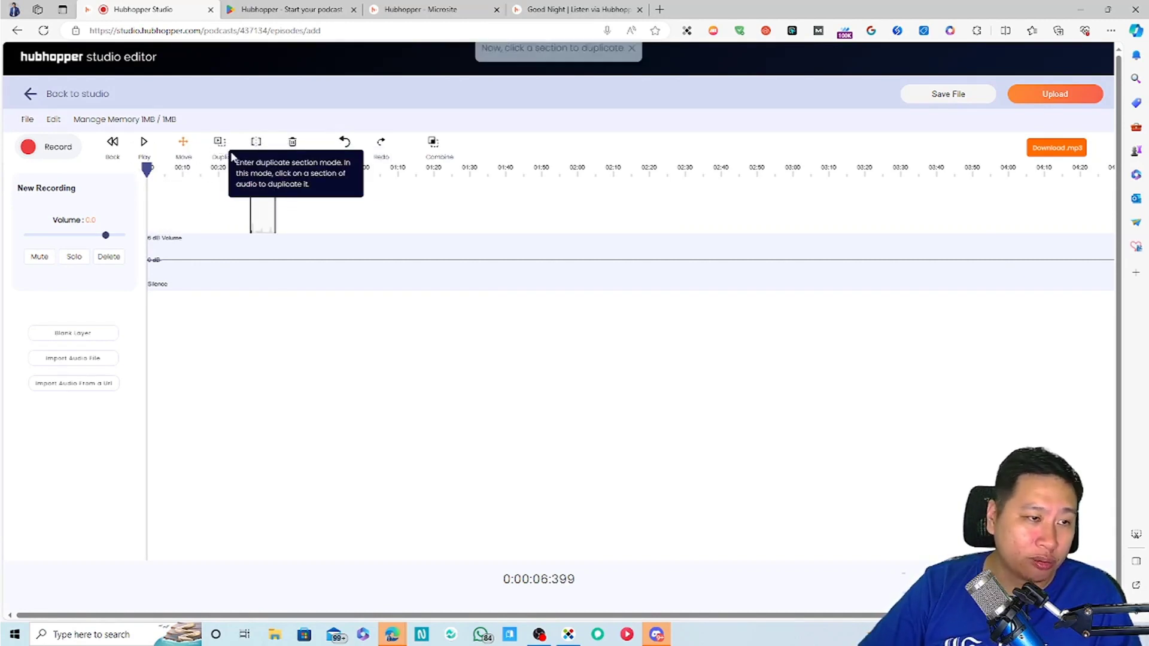
{"action": "left_click", "coordinate": [256, 199]}
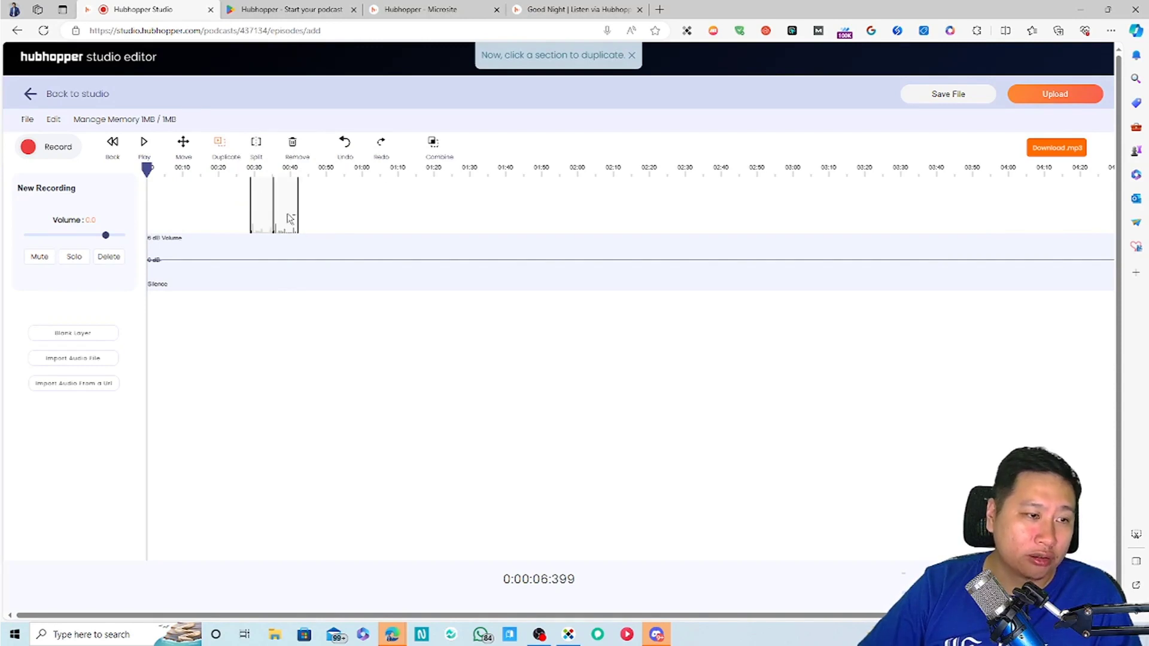
{"action": "left_click", "coordinate": [255, 145]}
{"action": "left_click", "coordinate": [278, 200]}
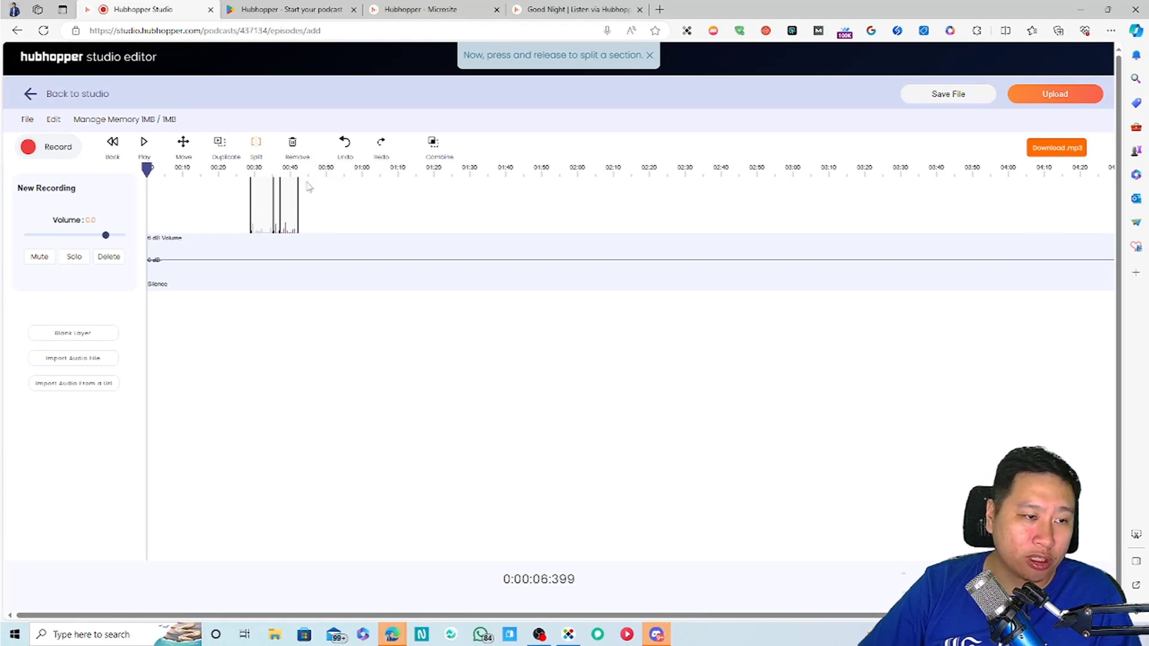
Remove all the audio sections from the New Recording track
{"action": "left_click", "coordinate": [292, 144]}
{"action": "left_click", "coordinate": [292, 198]}
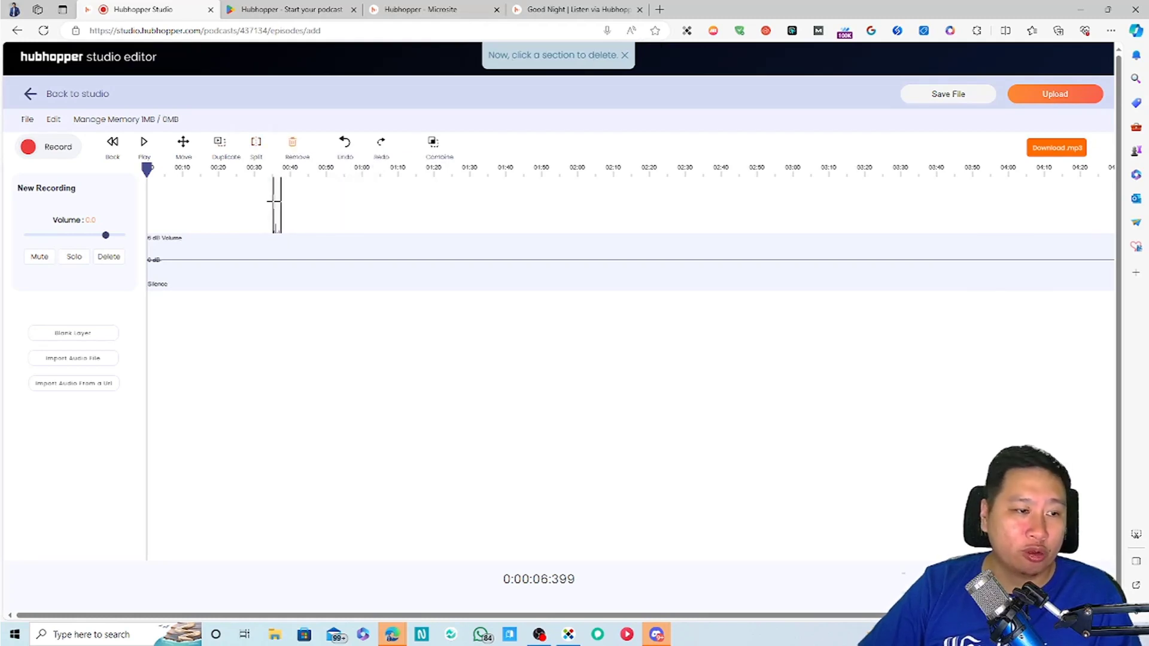
{"action": "left_click", "coordinate": [270, 203]}
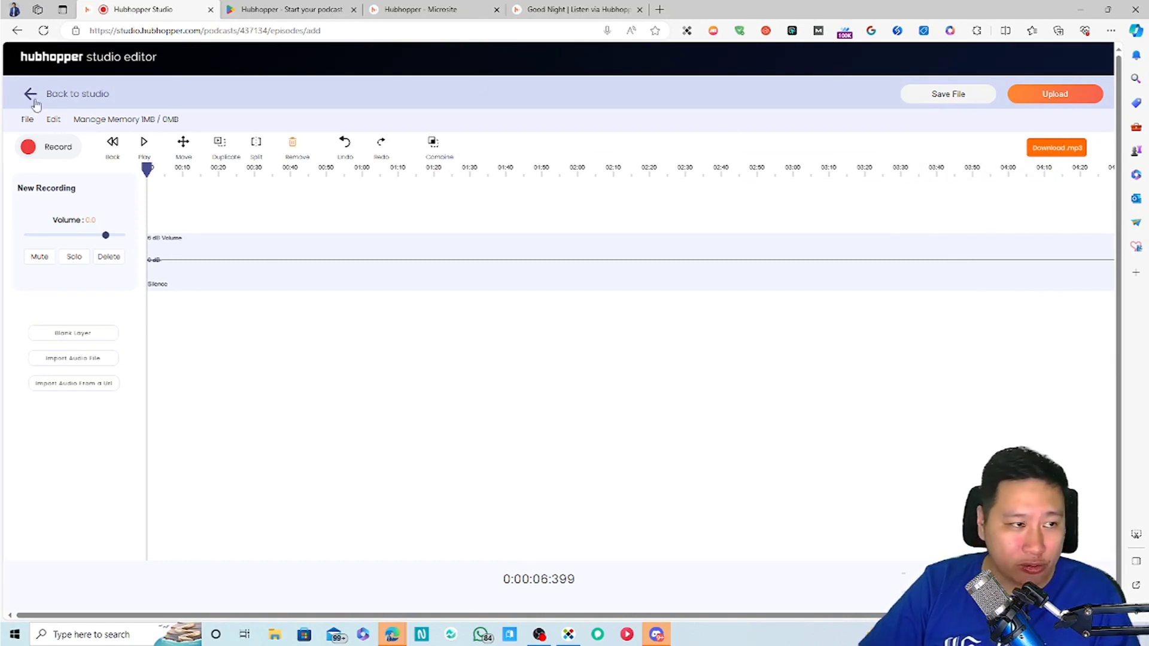
Look over the audio editor's file, memory and edit options, and return to the studio without saving
{"action": "left_click", "coordinate": [30, 119]}
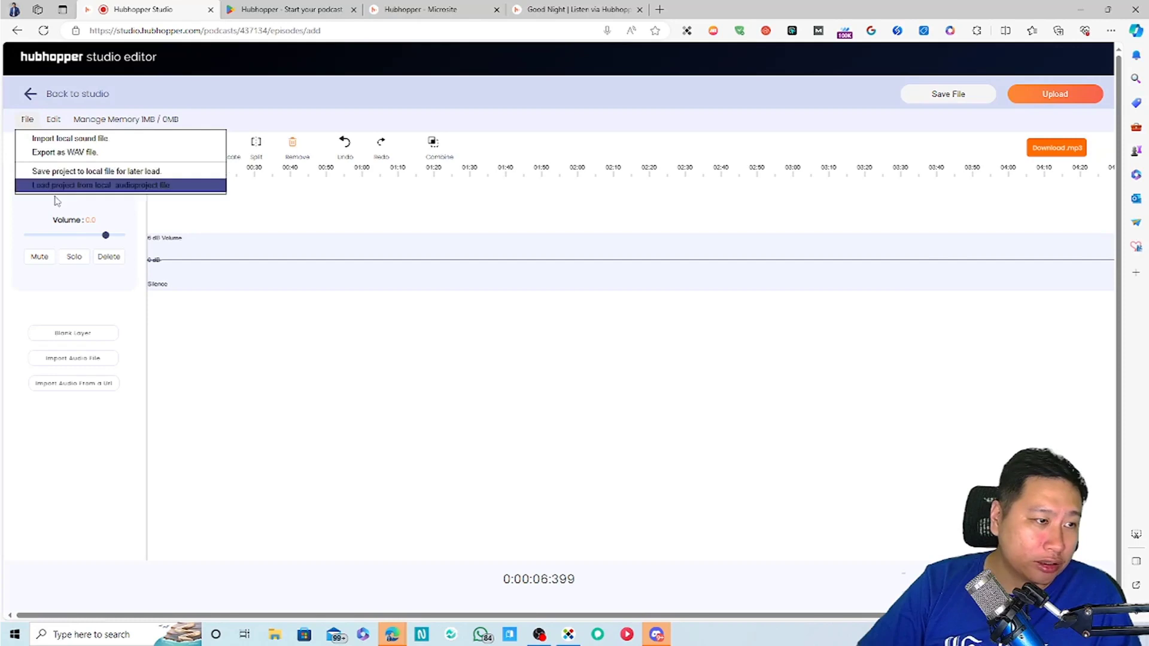
{"action": "left_click", "coordinate": [263, 429]}
{"action": "left_click", "coordinate": [28, 119]}
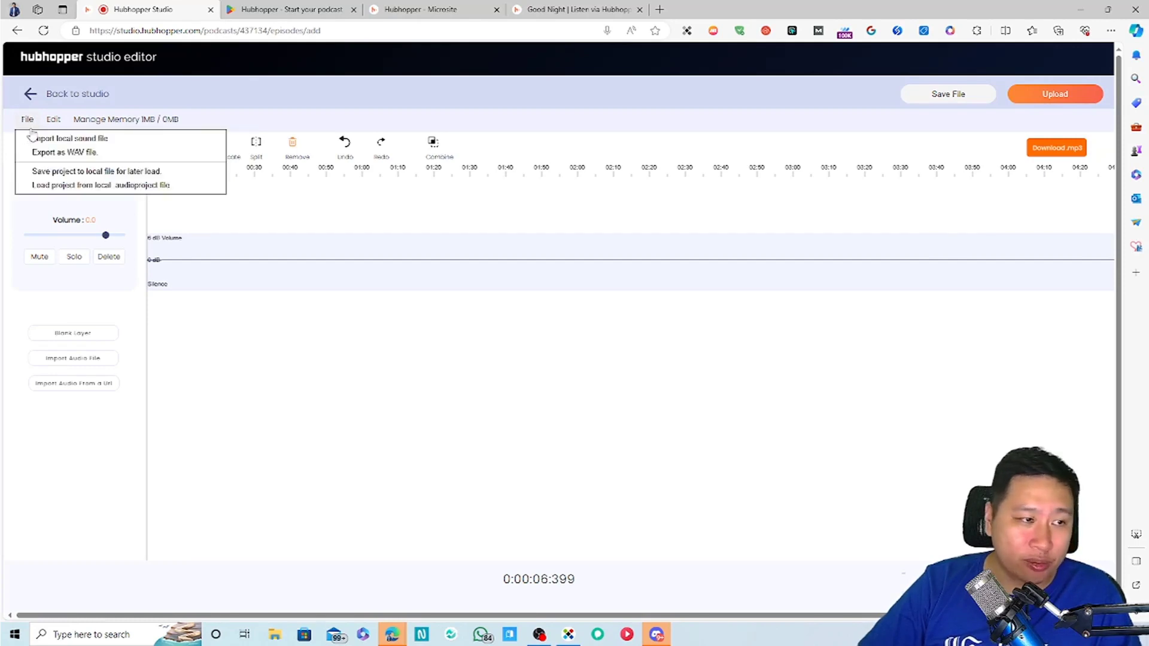
{"action": "left_click", "coordinate": [81, 119]}
{"action": "left_click", "coordinate": [701, 411]}
{"action": "left_click", "coordinate": [54, 120]}
{"action": "left_click", "coordinate": [26, 96]}
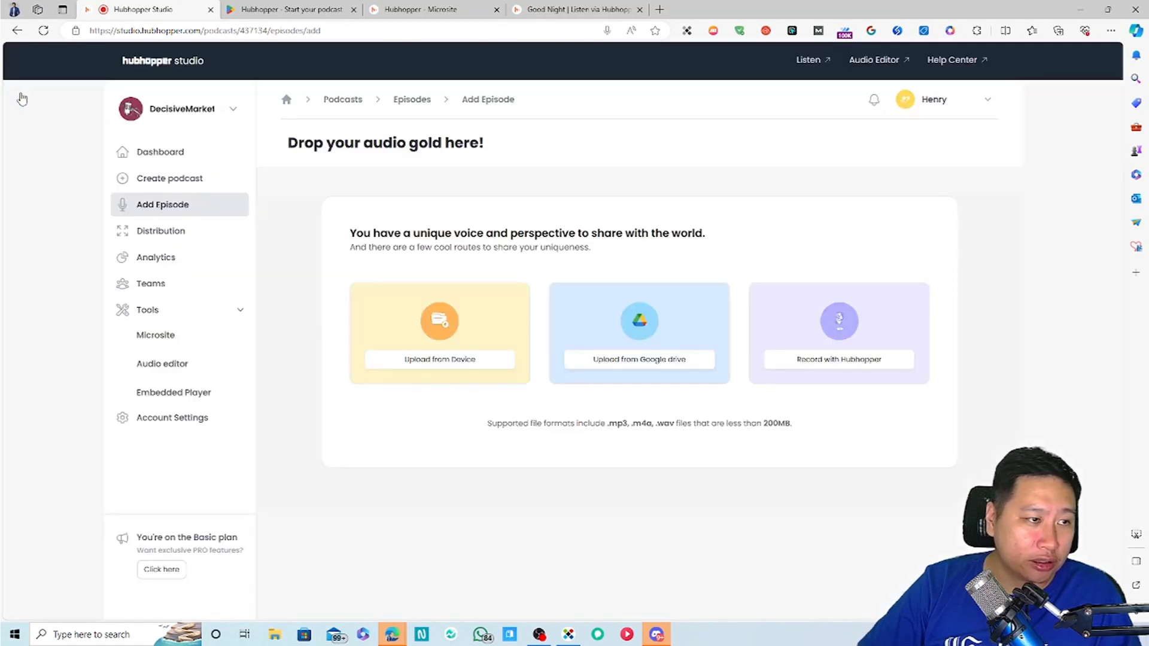
Review the podcast's manual distribution platforms and its automated distribution channels
{"action": "left_click", "coordinate": [175, 238]}
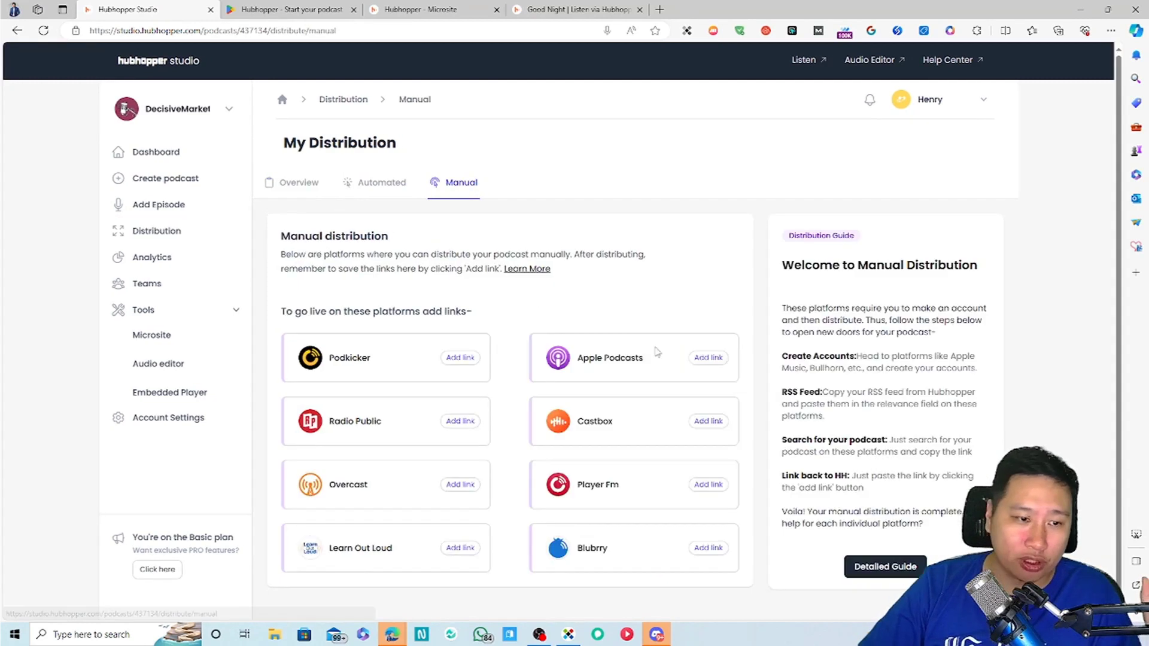
{"action": "scroll", "coordinate": [600, 421], "scroll_direction": "down", "scroll_amount": 1}
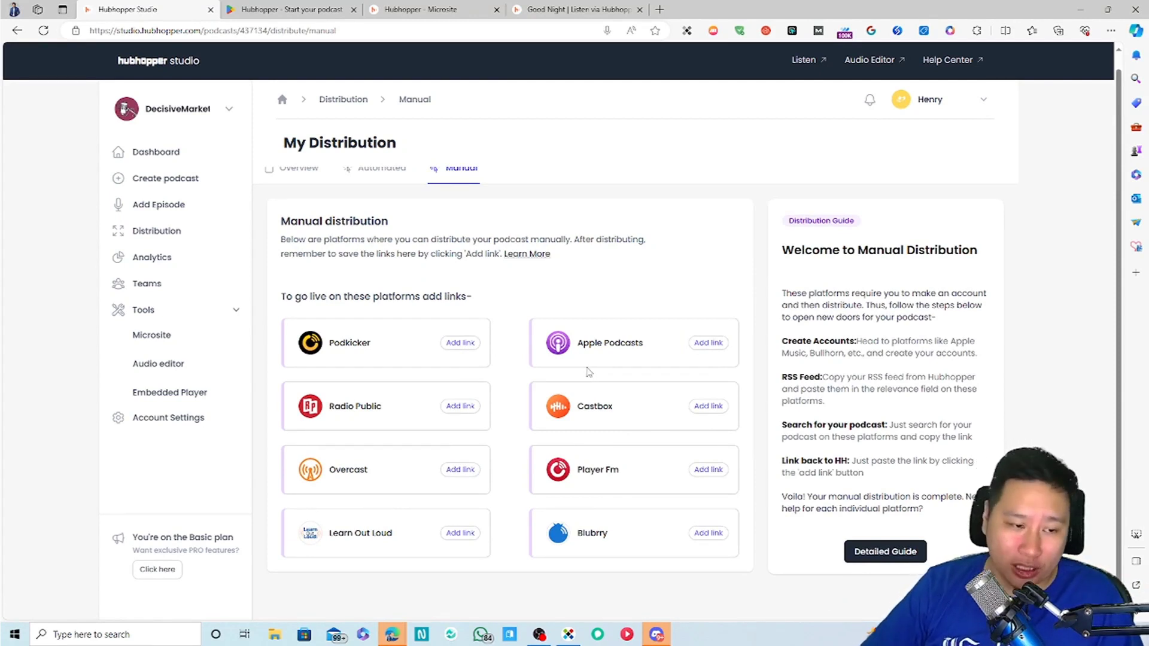
{"action": "left_click", "coordinate": [400, 175]}
{"action": "scroll", "coordinate": [374, 332], "scroll_direction": "down", "scroll_amount": 1}
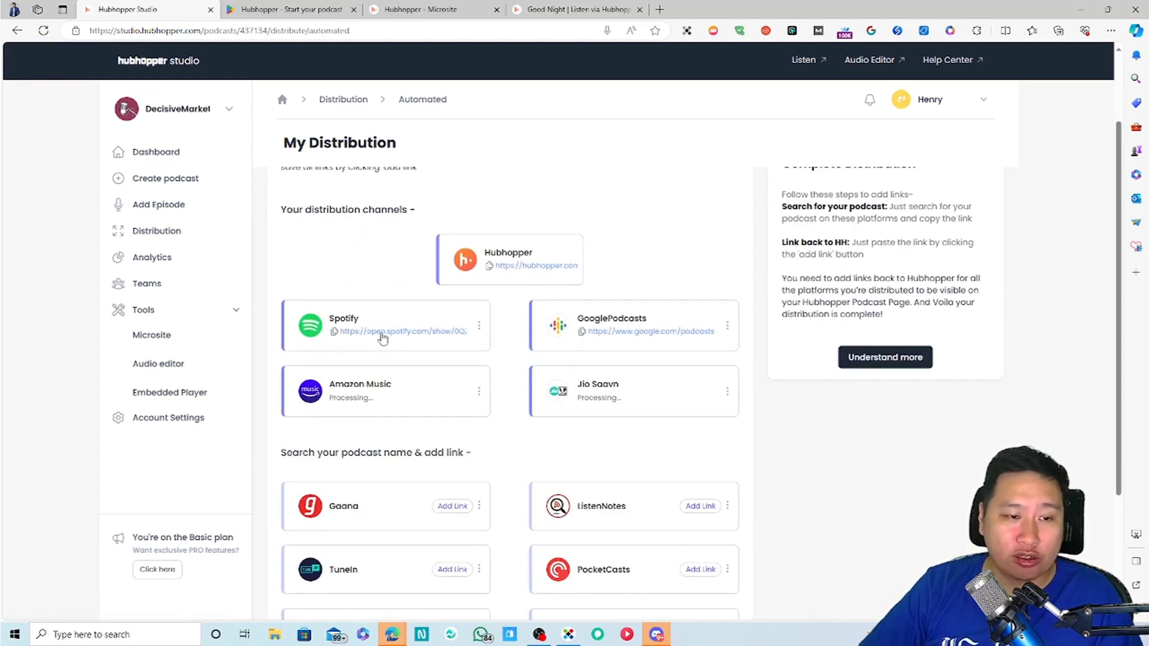
Compare the podcast's automated distribution channels and add-link platforms with the manual distribution platforms
{"action": "scroll", "coordinate": [533, 440], "scroll_direction": "up", "scroll_amount": 1}
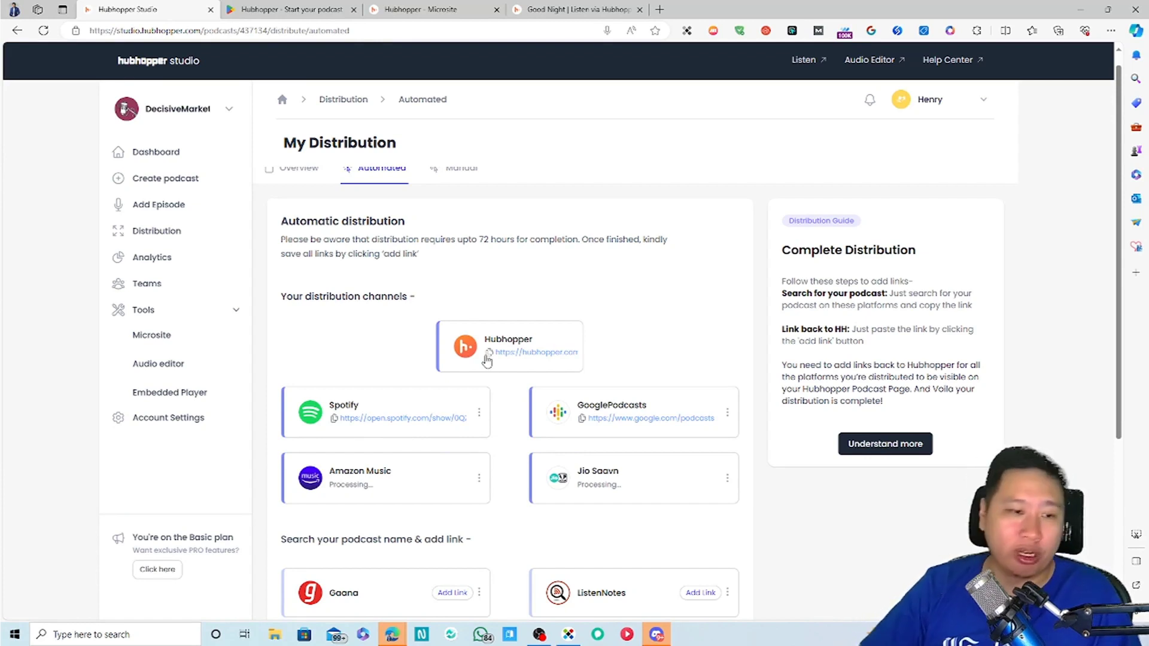
{"action": "scroll", "coordinate": [683, 500], "scroll_direction": "down", "scroll_amount": 1}
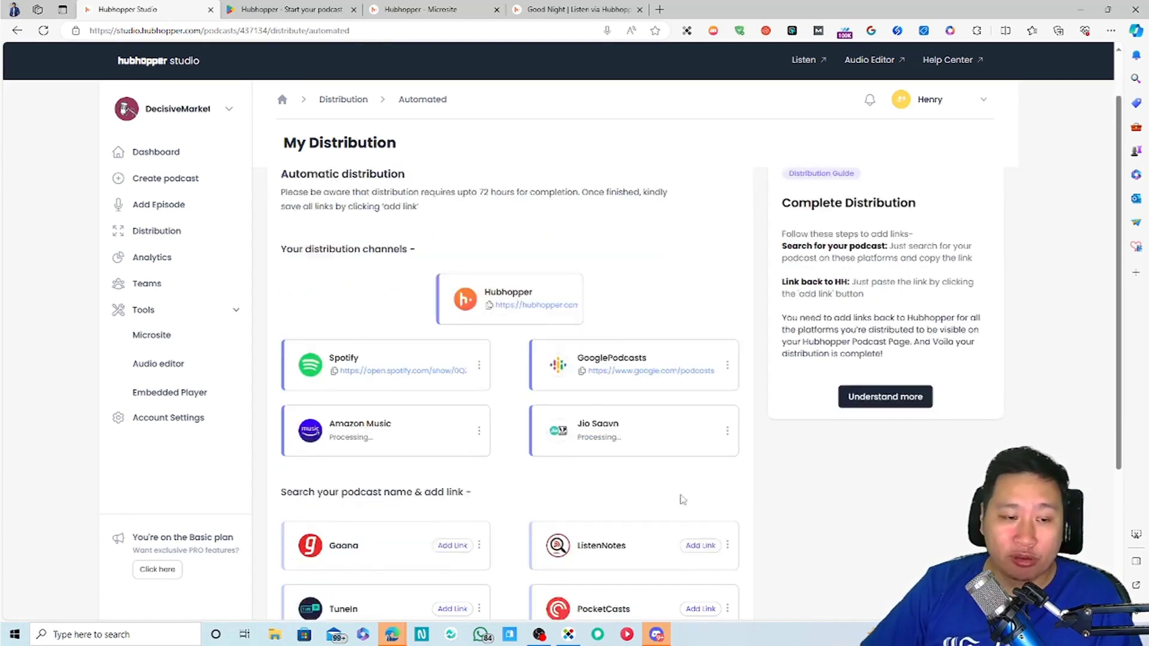
{"action": "scroll", "coordinate": [683, 500], "scroll_direction": "down", "scroll_amount": 2}
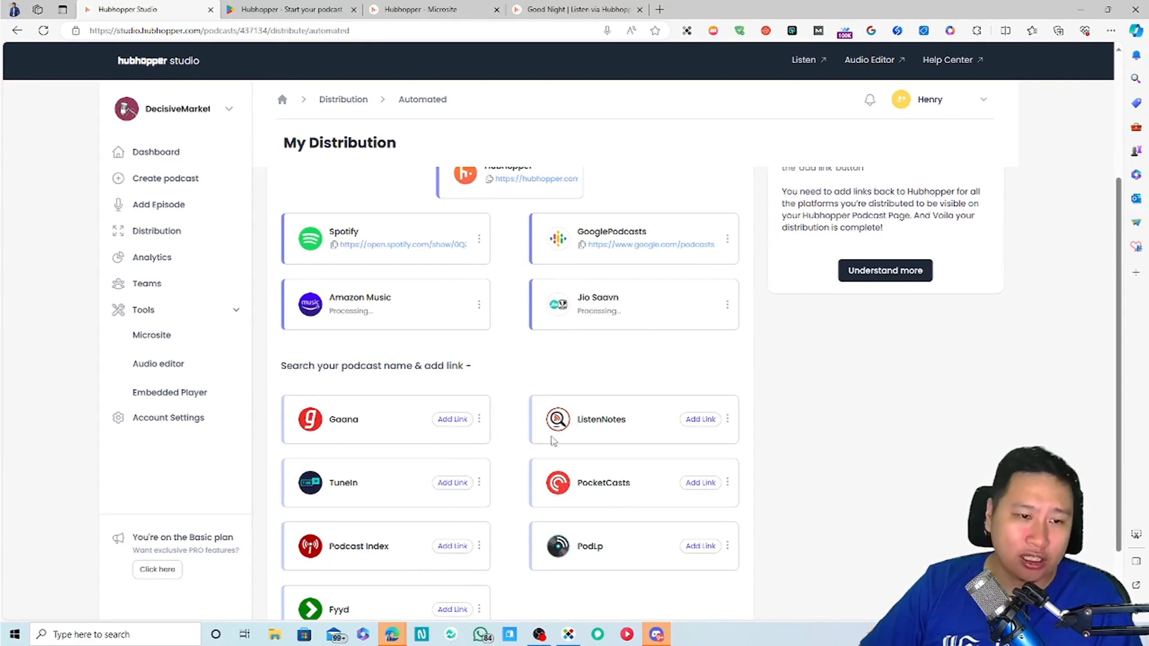
{"action": "scroll", "coordinate": [712, 404], "scroll_direction": "down", "scroll_amount": 2}
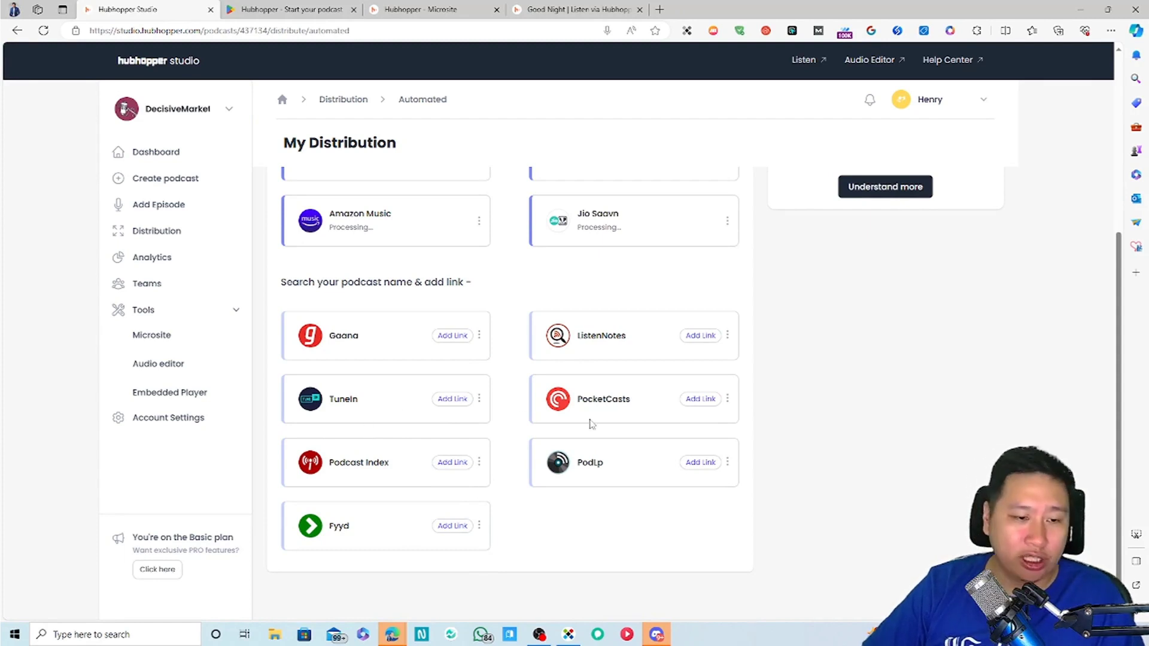
{"action": "scroll", "coordinate": [487, 443], "scroll_direction": "up", "scroll_amount": 3}
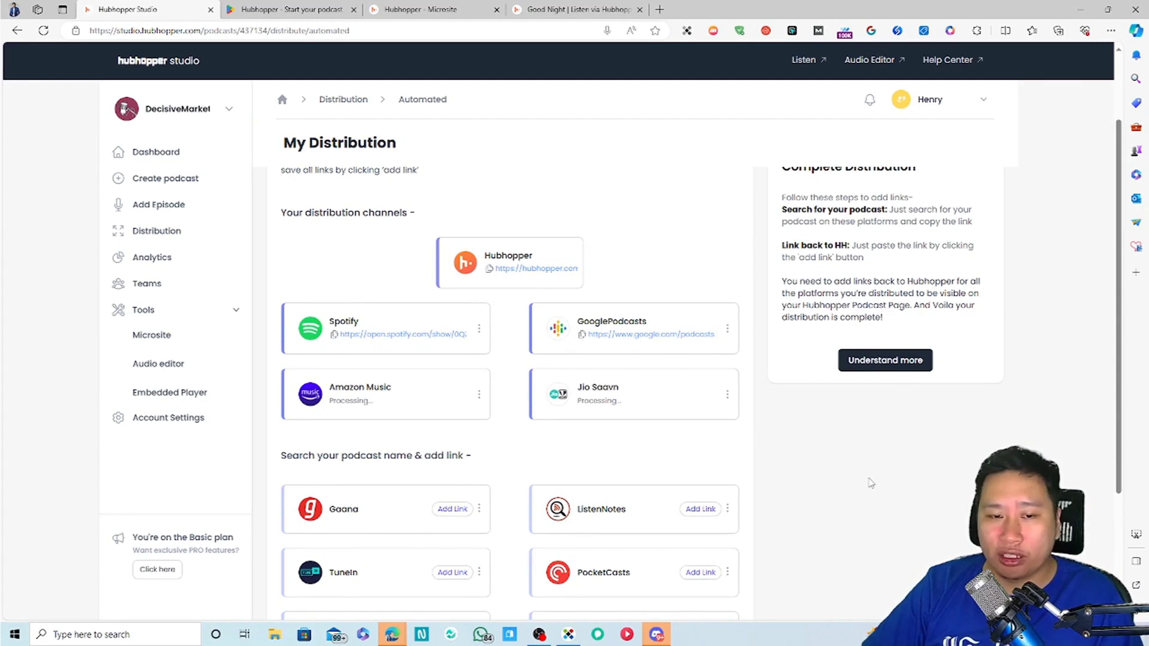
{"action": "scroll", "coordinate": [816, 502], "scroll_direction": "up", "scroll_amount": 2}
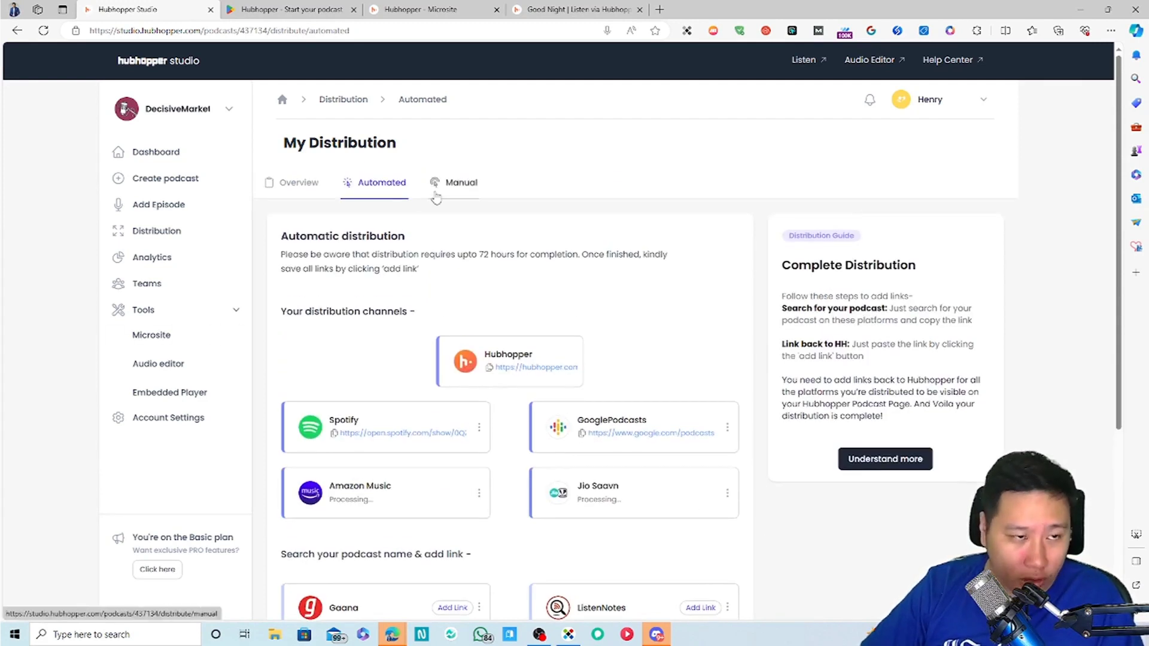
{"action": "left_click", "coordinate": [477, 183]}
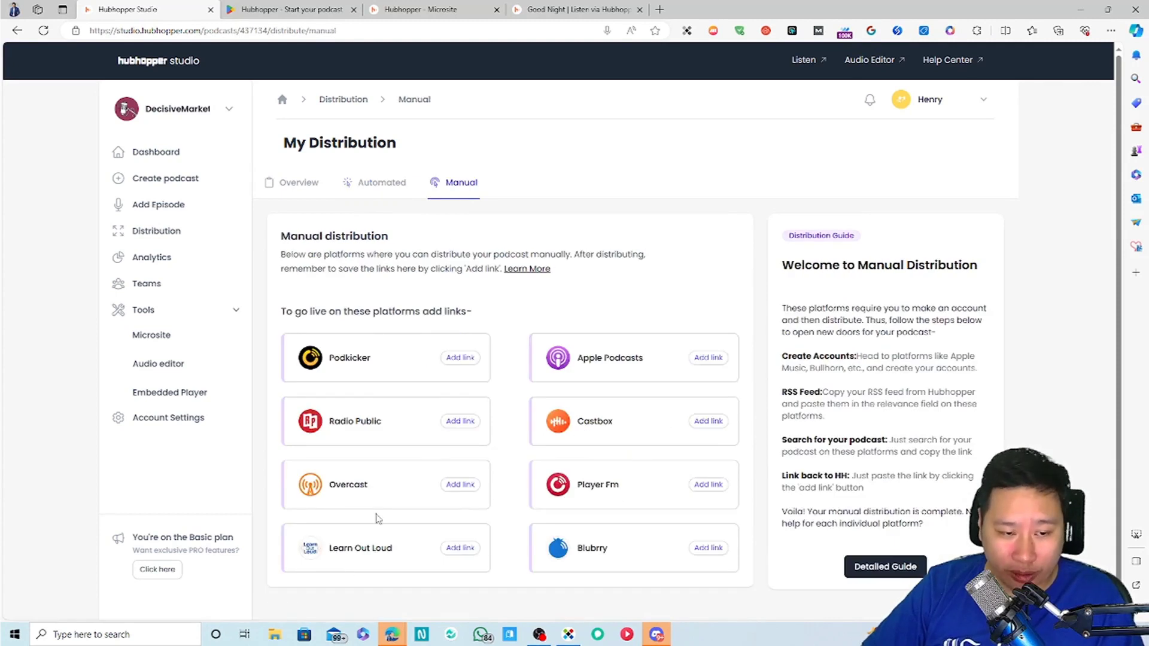
{"action": "left_click", "coordinate": [389, 184]}
{"action": "scroll", "coordinate": [407, 497], "scroll_direction": "down", "scroll_amount": 3}
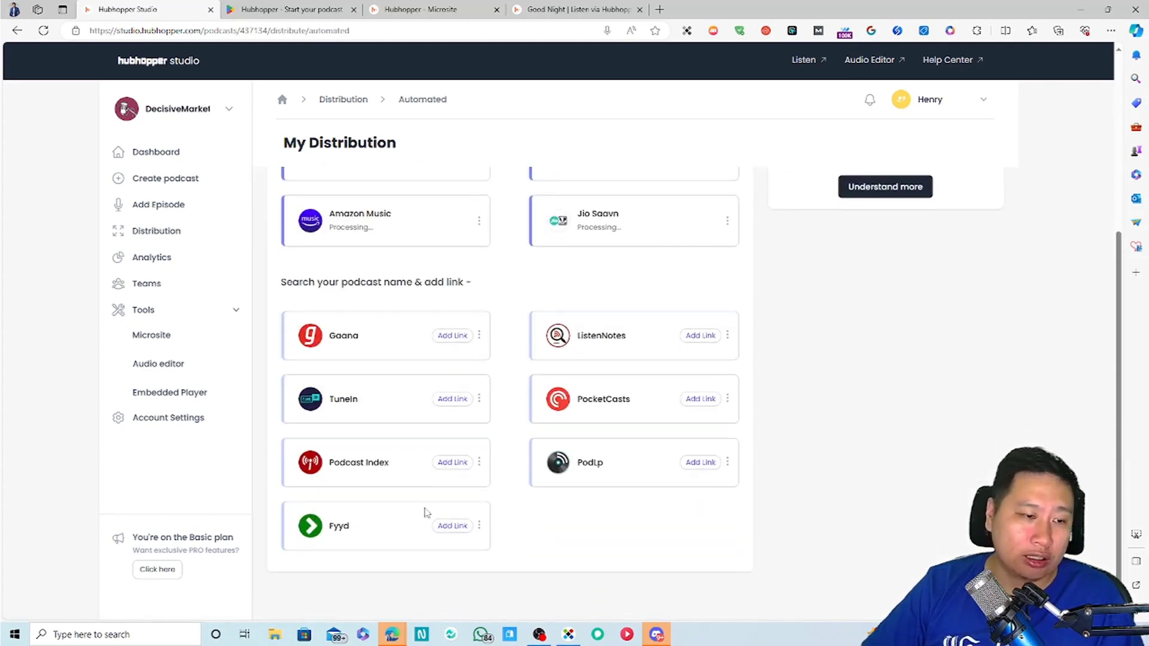
Open the podcast's analytics and examine the podcast performance, episode, top hours and device distribution reports
{"action": "left_click", "coordinate": [196, 261]}
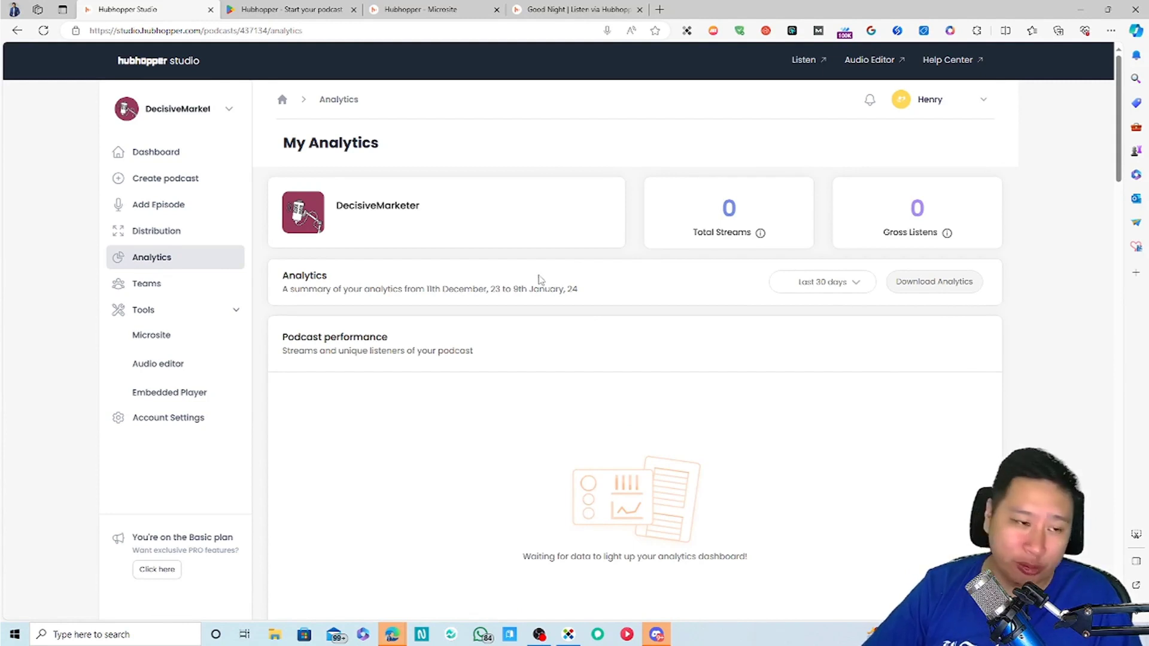
{"action": "scroll", "coordinate": [549, 279], "scroll_direction": "down", "scroll_amount": 5}
{"action": "scroll", "coordinate": [451, 466], "scroll_direction": "down", "scroll_amount": 1}
{"action": "scroll", "coordinate": [451, 466], "scroll_direction": "down", "scroll_amount": 15}
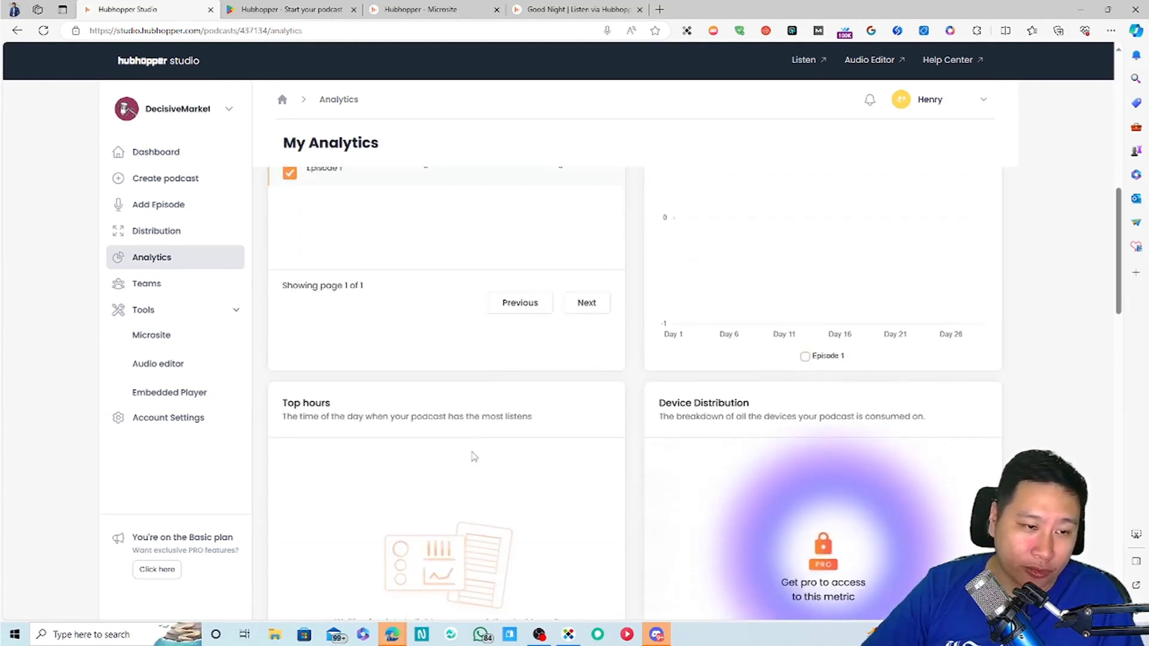
{"action": "scroll", "coordinate": [469, 453], "scroll_direction": "up", "scroll_amount": 5}
{"action": "scroll", "coordinate": [469, 453], "scroll_direction": "up", "scroll_amount": 5}
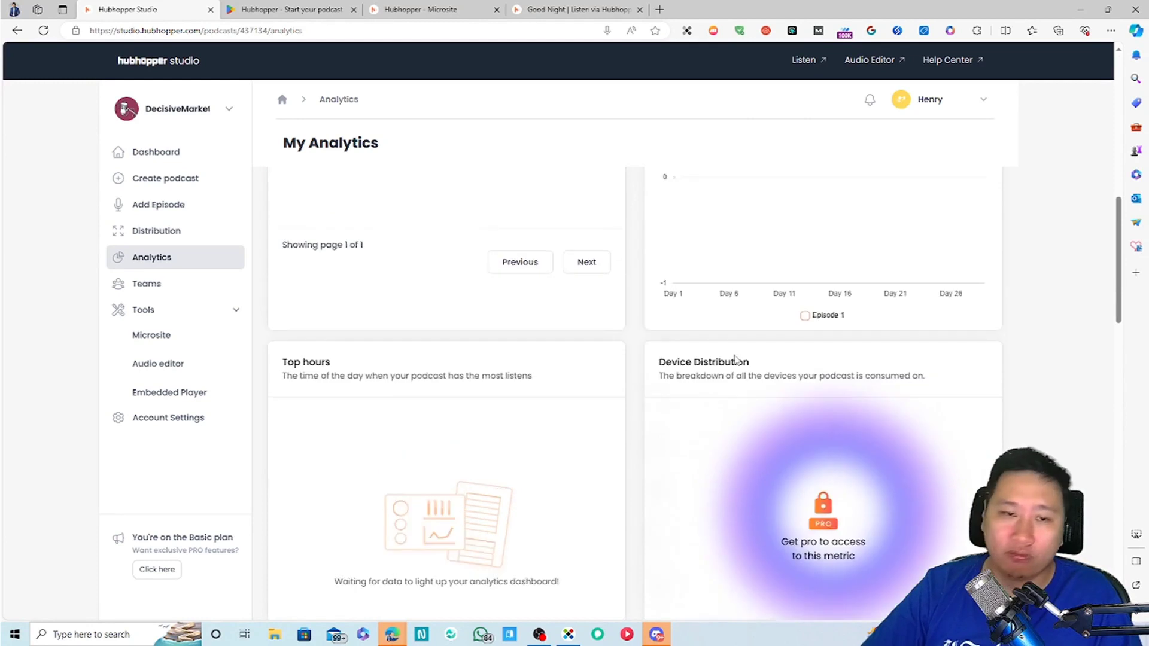
{"action": "scroll", "coordinate": [740, 356], "scroll_direction": "up", "scroll_amount": 3}
{"action": "scroll", "coordinate": [599, 335], "scroll_direction": "down", "scroll_amount": 12}
{"action": "scroll", "coordinate": [560, 337], "scroll_direction": "up", "scroll_amount": 3}
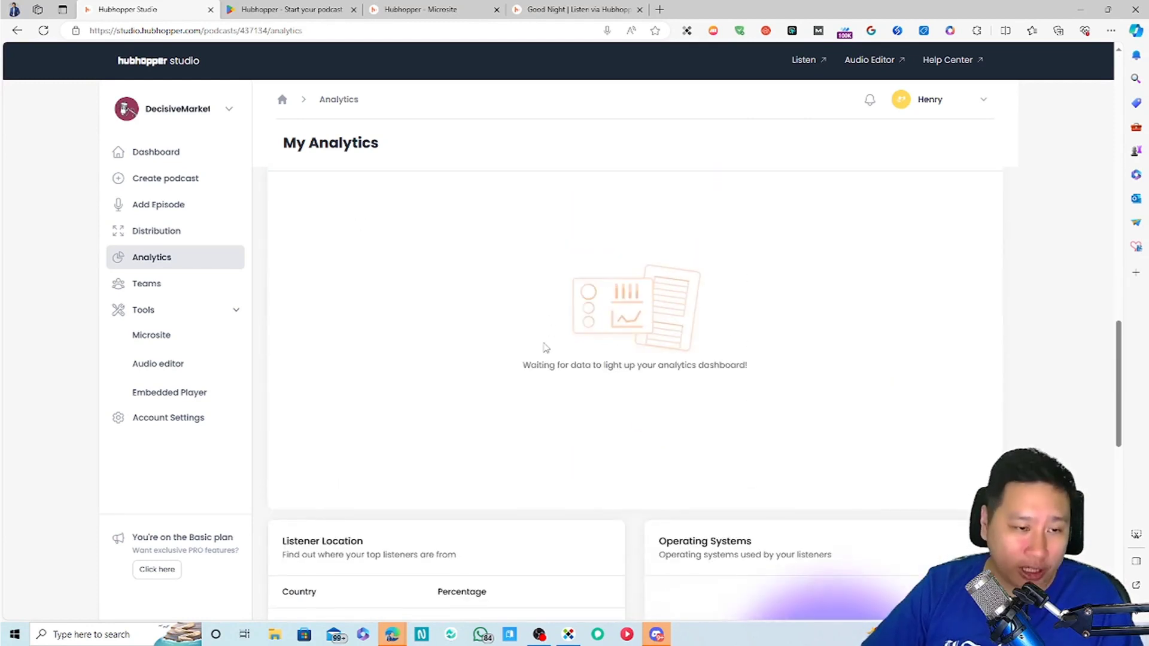
Examine the listener location, operating systems, podcast players and tracking prefix sections of the analytics
{"action": "scroll", "coordinate": [470, 365], "scroll_direction": "down", "scroll_amount": 2}
{"action": "scroll", "coordinate": [471, 360], "scroll_direction": "down", "scroll_amount": 3}
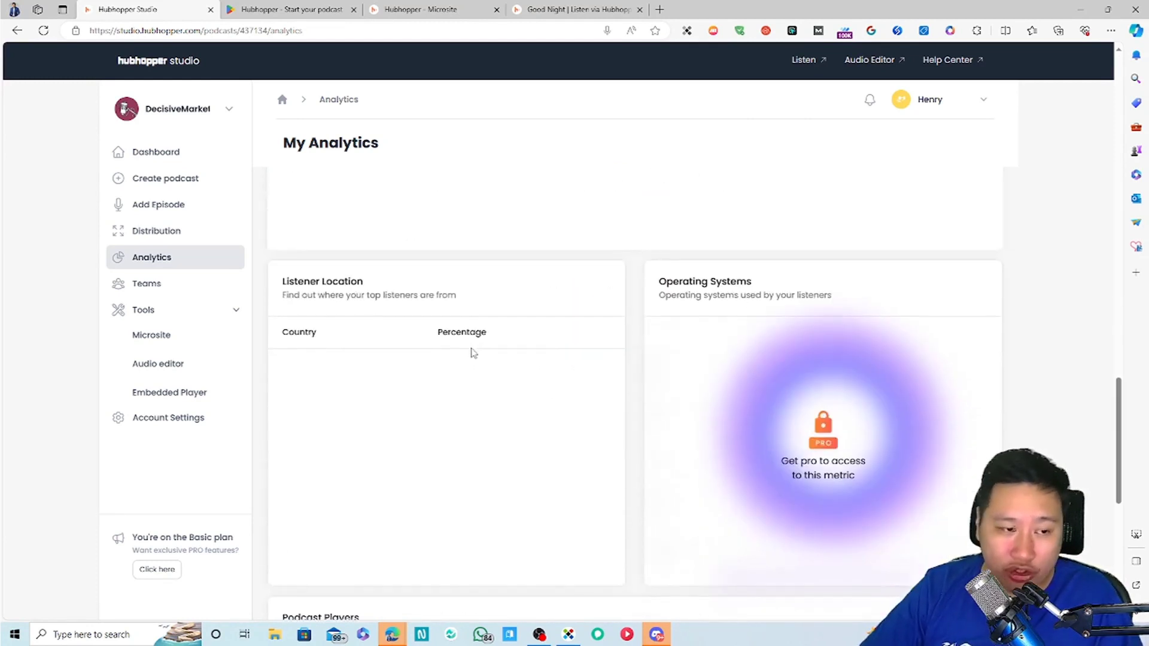
{"action": "scroll", "coordinate": [712, 479], "scroll_direction": "down", "scroll_amount": 5}
{"action": "scroll", "coordinate": [717, 535], "scroll_direction": "up", "scroll_amount": 4}
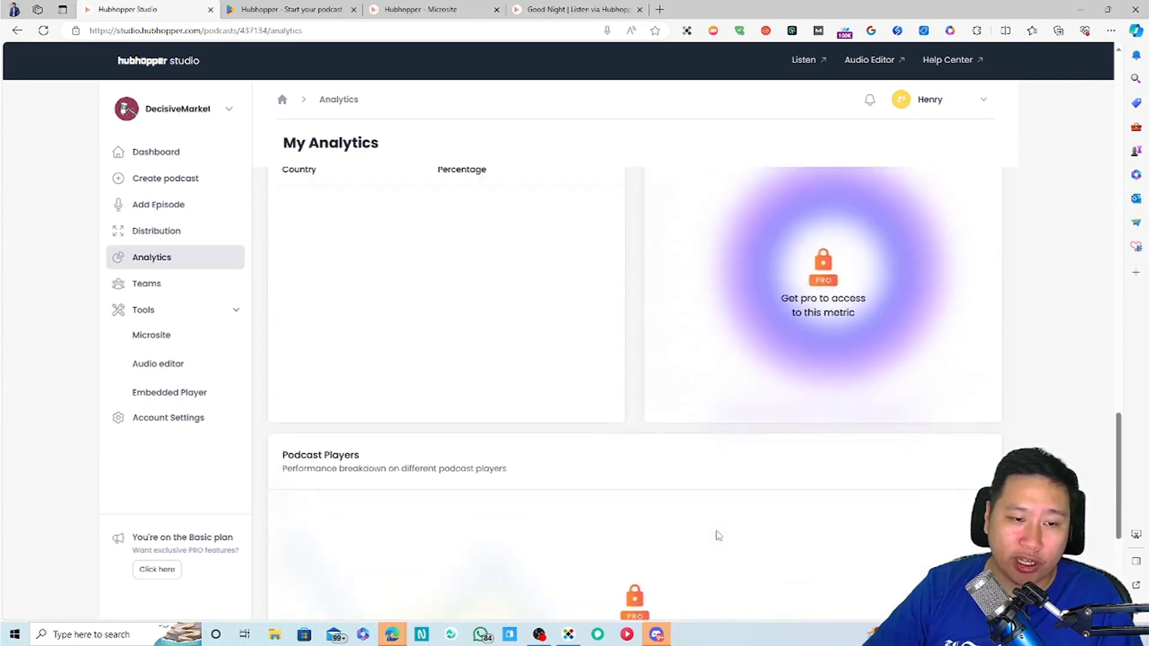
{"action": "scroll", "coordinate": [445, 464], "scroll_direction": "down", "scroll_amount": 3}
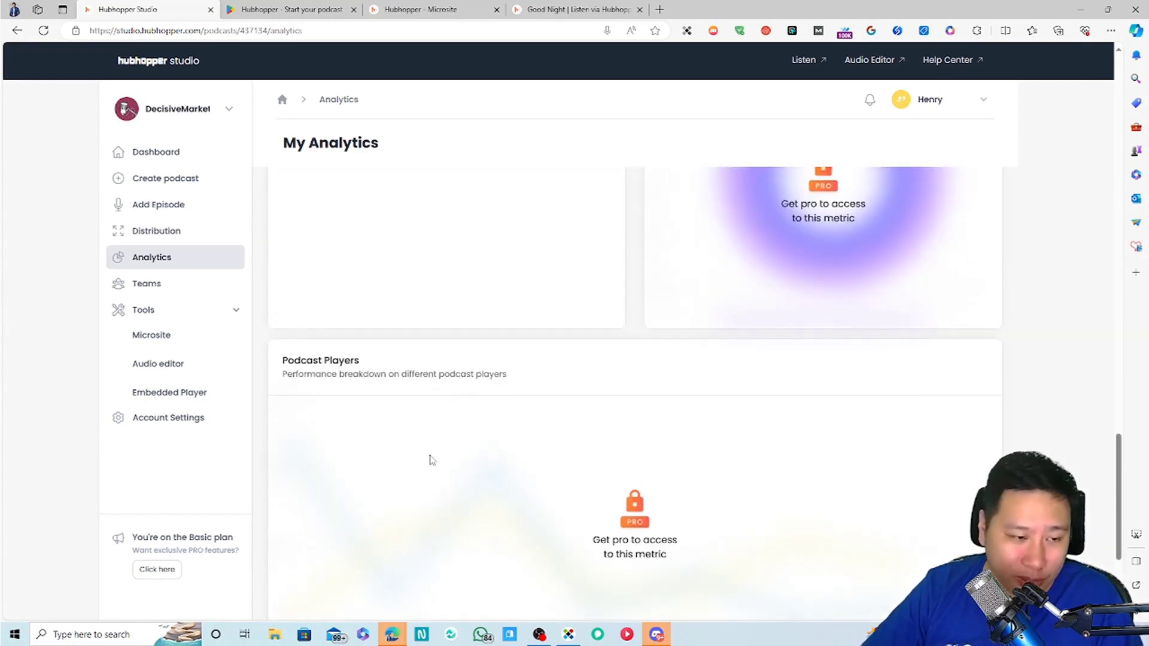
{"action": "scroll", "coordinate": [409, 402], "scroll_direction": "down", "scroll_amount": 4}
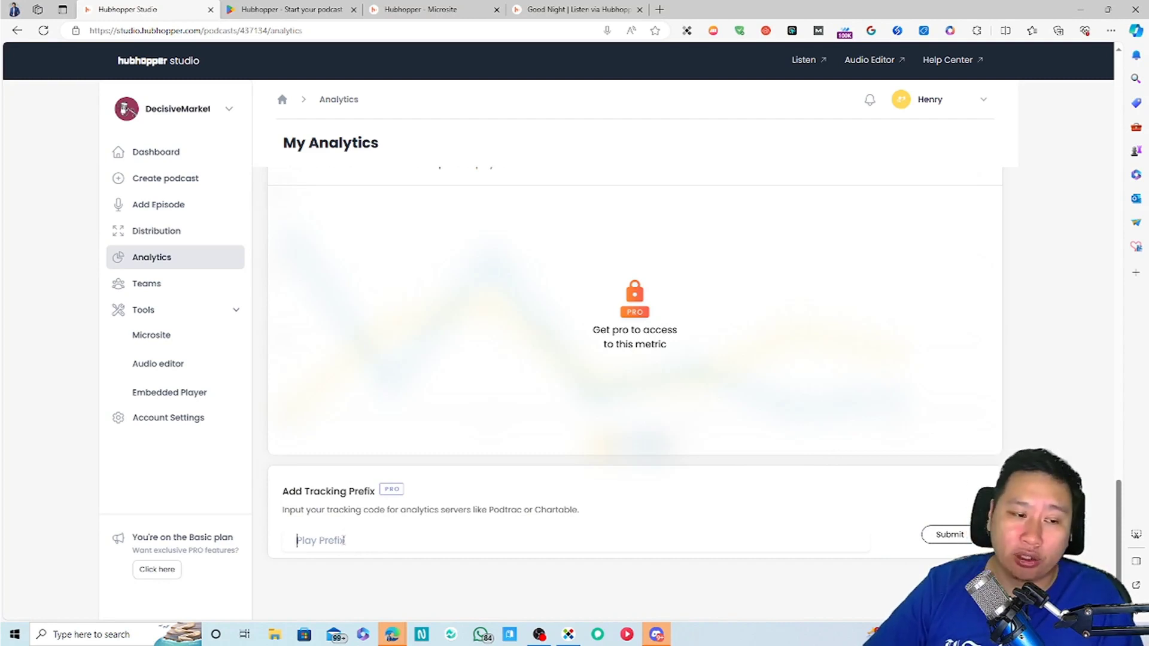
{"action": "scroll", "coordinate": [391, 497], "scroll_direction": "up", "scroll_amount": 15}
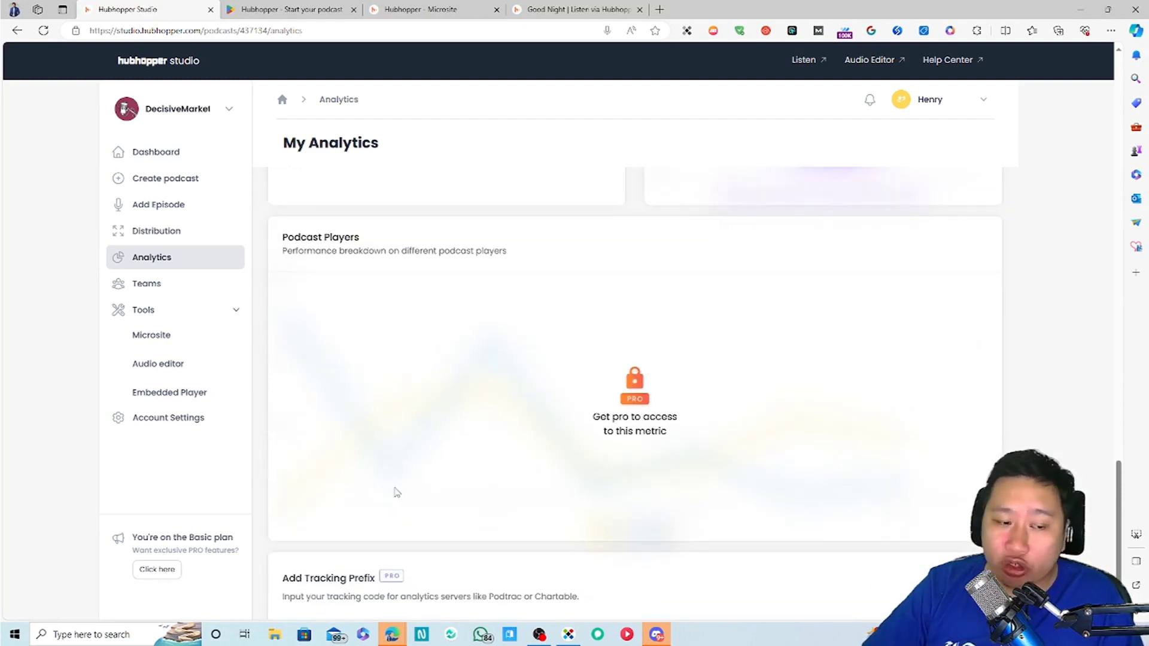
{"action": "scroll", "coordinate": [395, 486], "scroll_direction": "up", "scroll_amount": 2}
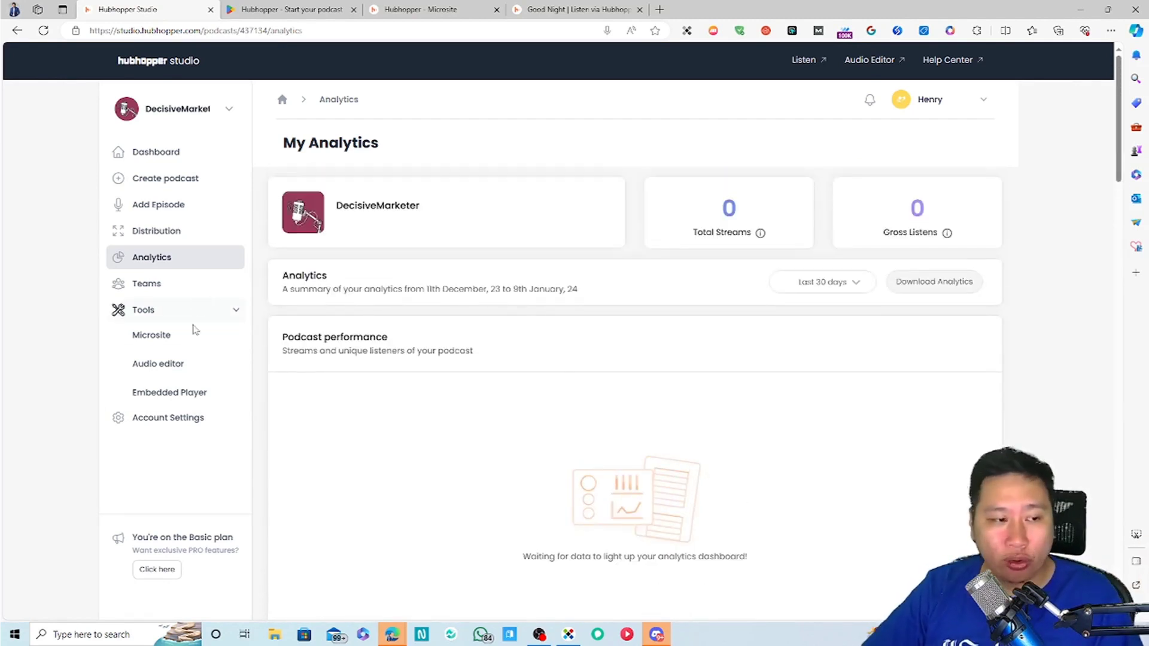
Open the Microsite generator and review its website name and subdomain settings, dismissing the password manager prompt
{"action": "left_click", "coordinate": [152, 339]}
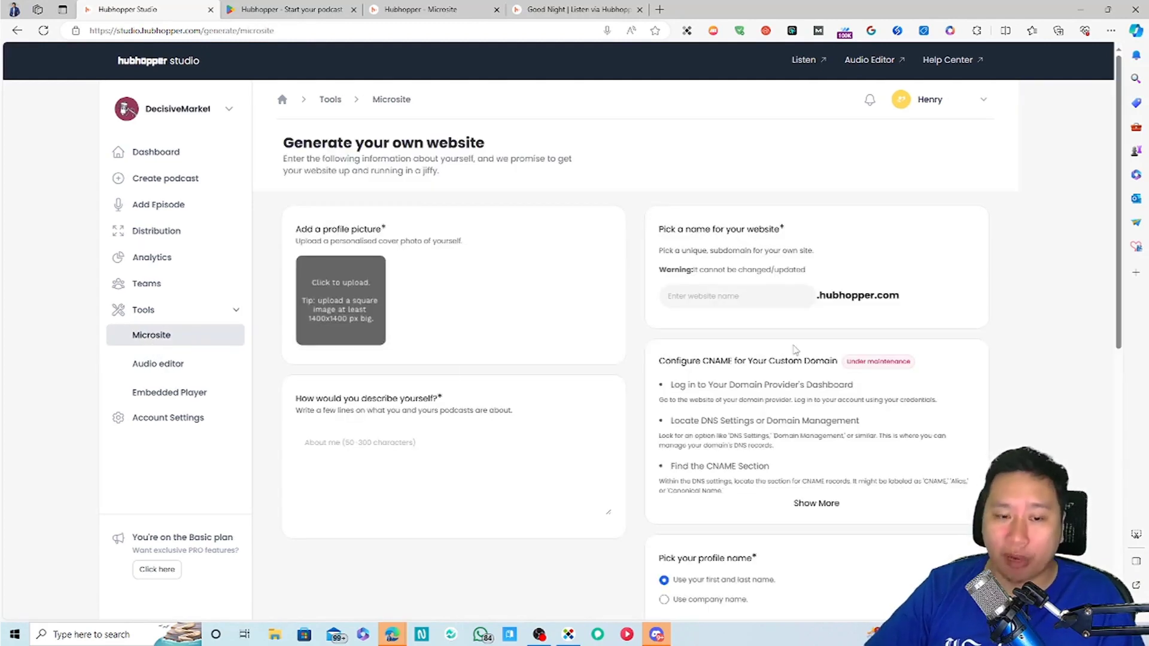
{"action": "left_click_drag", "start_coordinate": [716, 274], "coordinate": [756, 271]}
{"action": "left_click", "coordinate": [759, 271]}
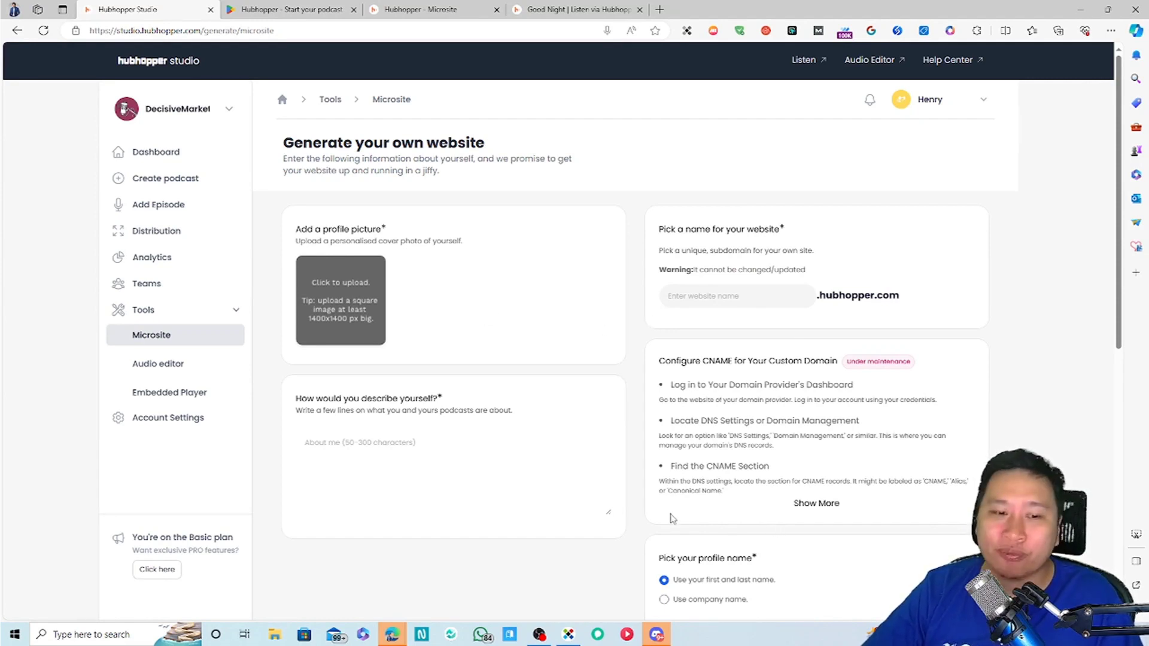
{"action": "left_click", "coordinate": [796, 296]}
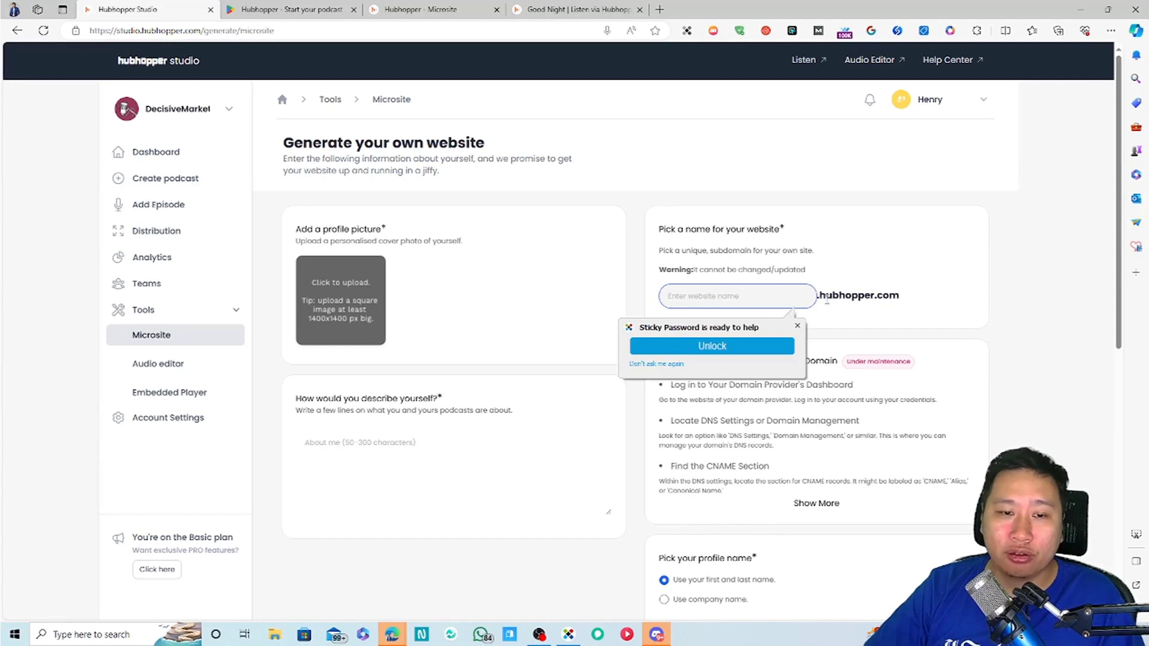
{"action": "left_click", "coordinate": [797, 326]}
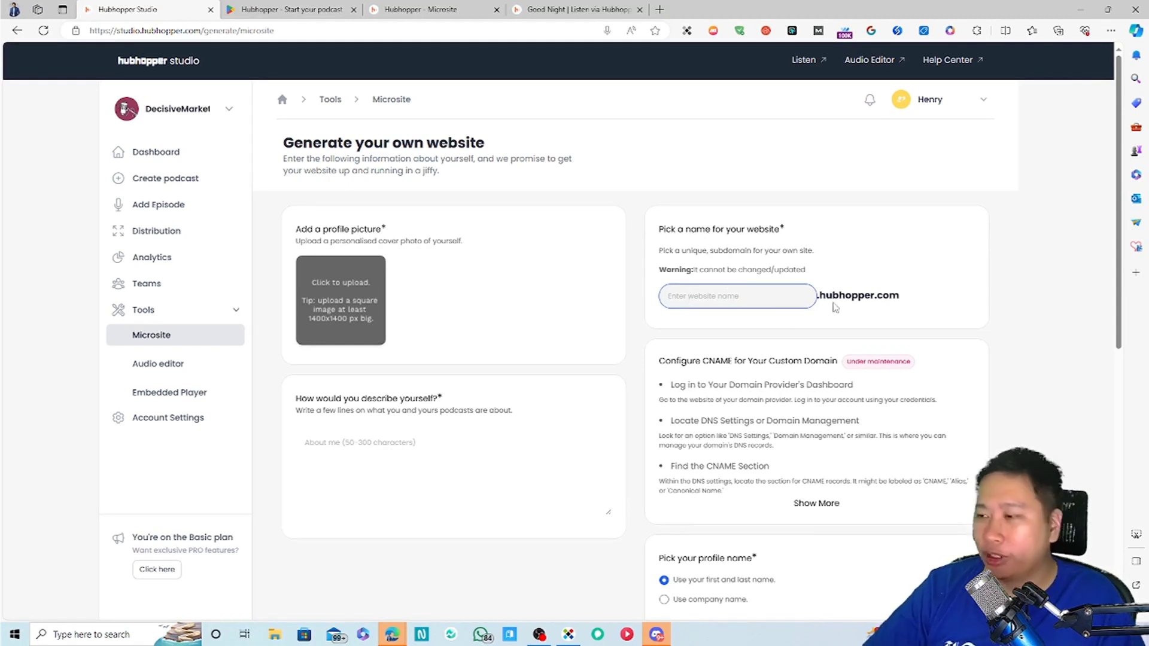
{"action": "scroll", "coordinate": [836, 308], "scroll_direction": "down", "scroll_amount": 3}
{"action": "scroll", "coordinate": [826, 302], "scroll_direction": "up", "scroll_amount": 1}
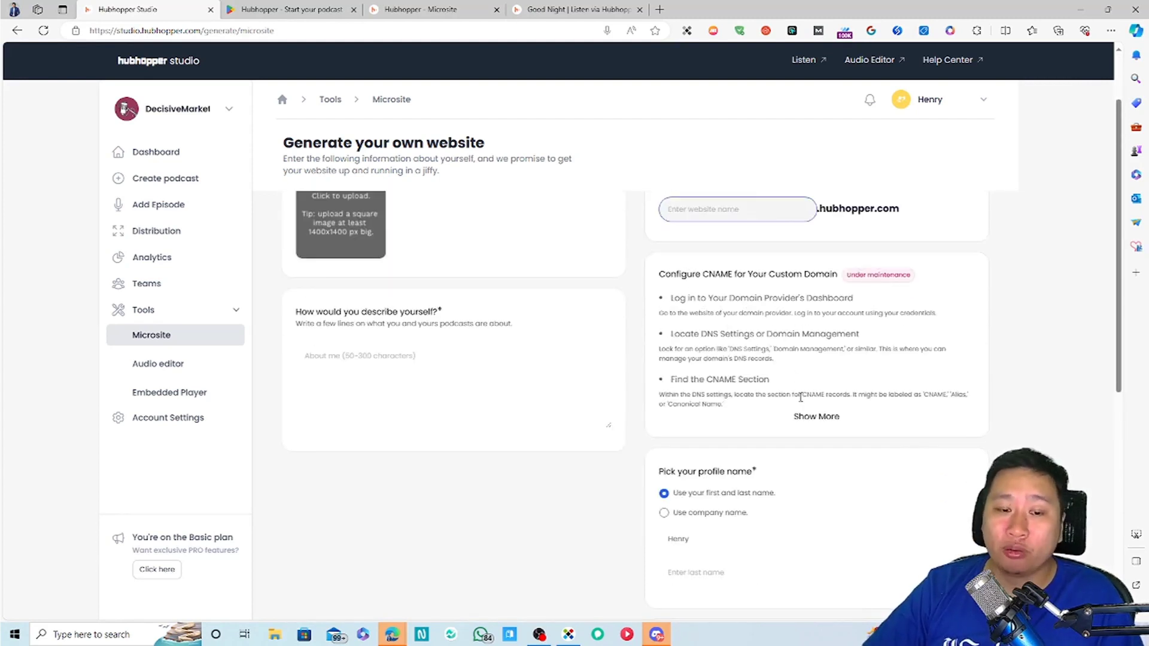
Expand the custom domain CNAME instructions and read through the configuration steps
{"action": "left_click", "coordinate": [805, 417]}
{"action": "left_click_drag", "start_coordinate": [689, 319], "coordinate": [745, 423]}
{"action": "left_click", "coordinate": [745, 440]}
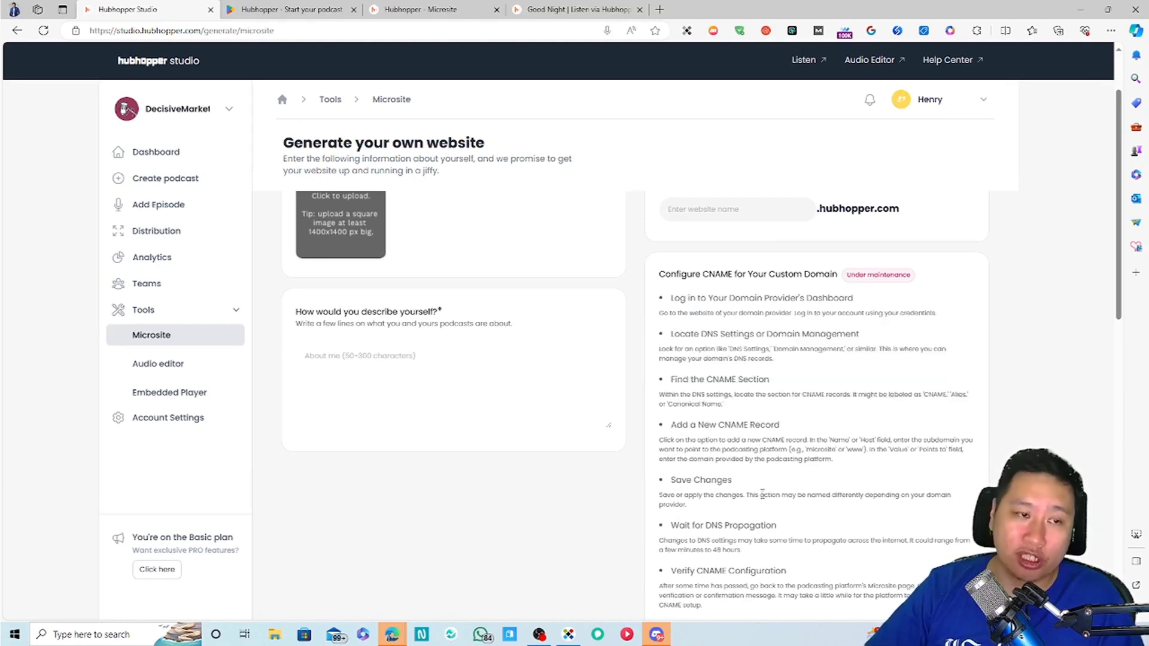
{"action": "scroll", "coordinate": [772, 478], "scroll_direction": "up", "scroll_amount": 2}
{"action": "scroll", "coordinate": [748, 419], "scroll_direction": "down", "scroll_amount": 7}
{"action": "scroll", "coordinate": [718, 329], "scroll_direction": "up", "scroll_amount": 5}
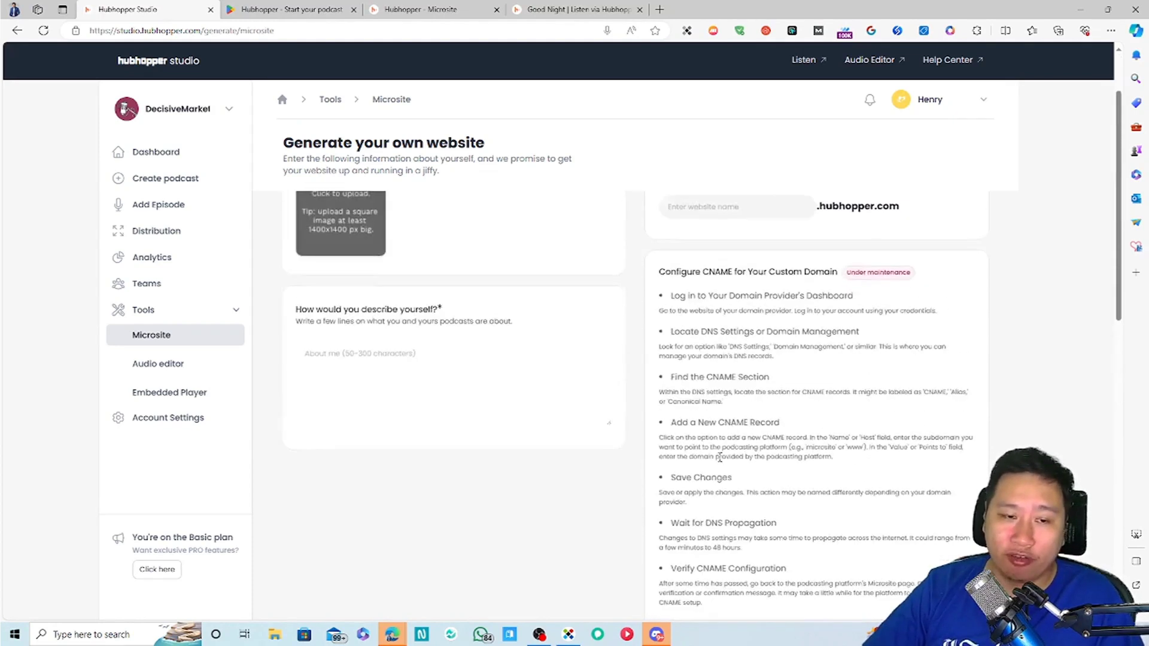
{"action": "left_click_drag", "start_coordinate": [708, 289], "coordinate": [743, 401]}
{"action": "left_click", "coordinate": [740, 422]}
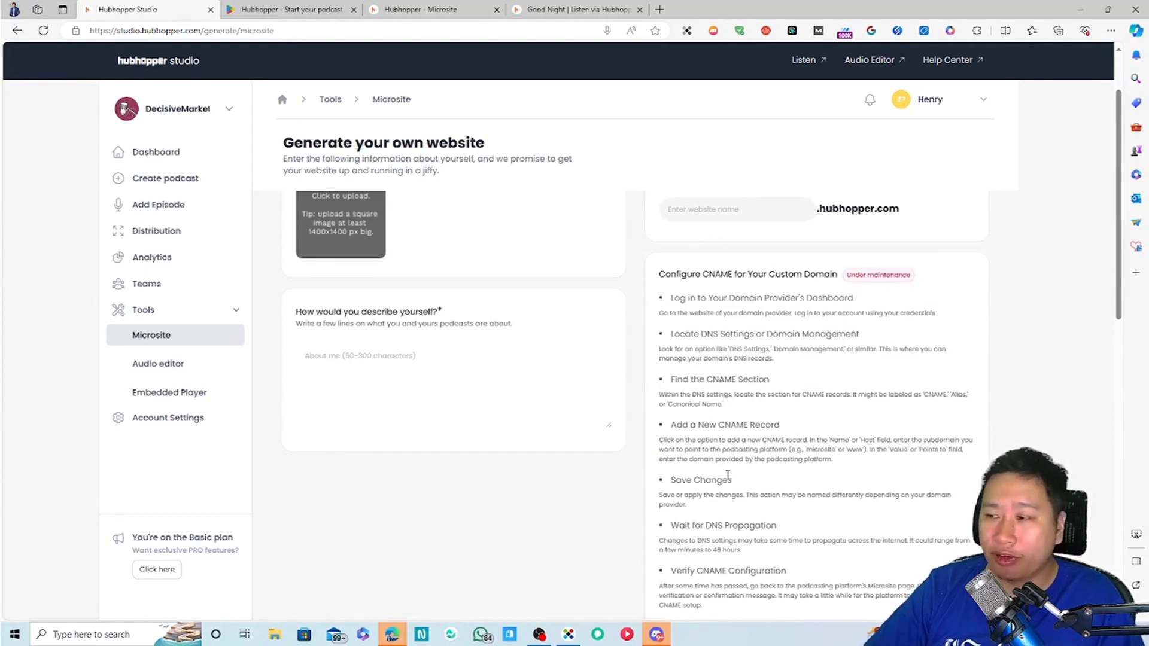
Review the microsite form's podcast showcase selection and its optional email, Facebook, Instagram and Twitter contact fields
{"action": "scroll", "coordinate": [742, 455], "scroll_direction": "down", "scroll_amount": 8}
{"action": "scroll", "coordinate": [745, 442], "scroll_direction": "down", "scroll_amount": 4}
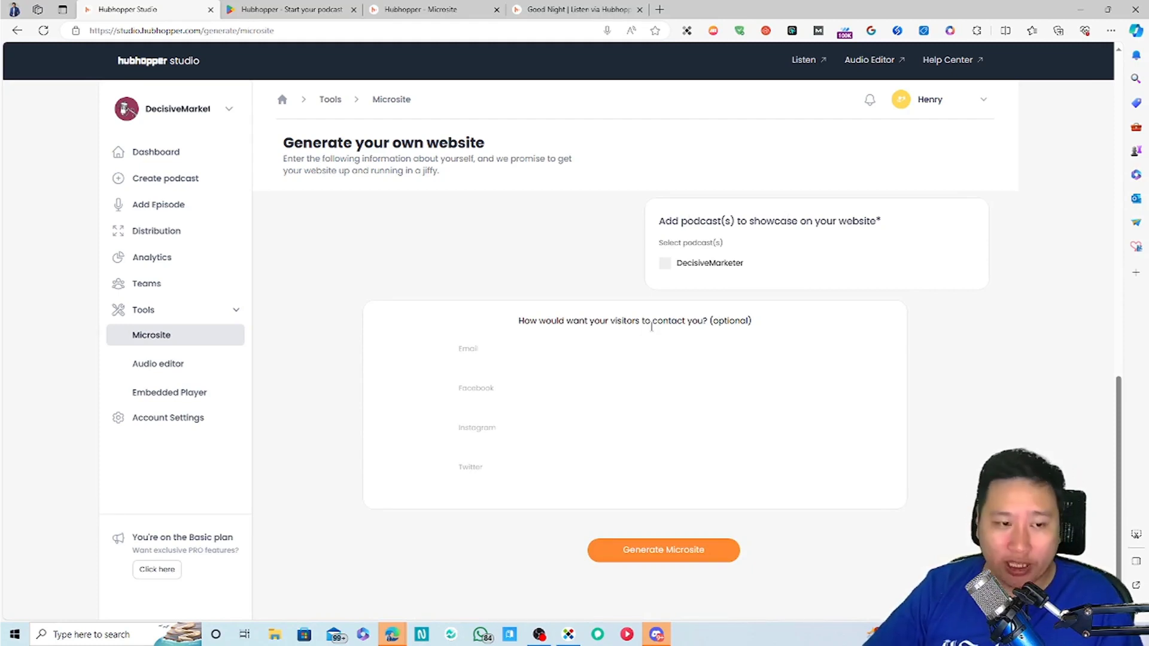
{"action": "left_click", "coordinate": [524, 349]}
{"action": "left_click", "coordinate": [528, 389]}
{"action": "left_click", "coordinate": [542, 434]}
{"action": "left_click", "coordinate": [541, 460]}
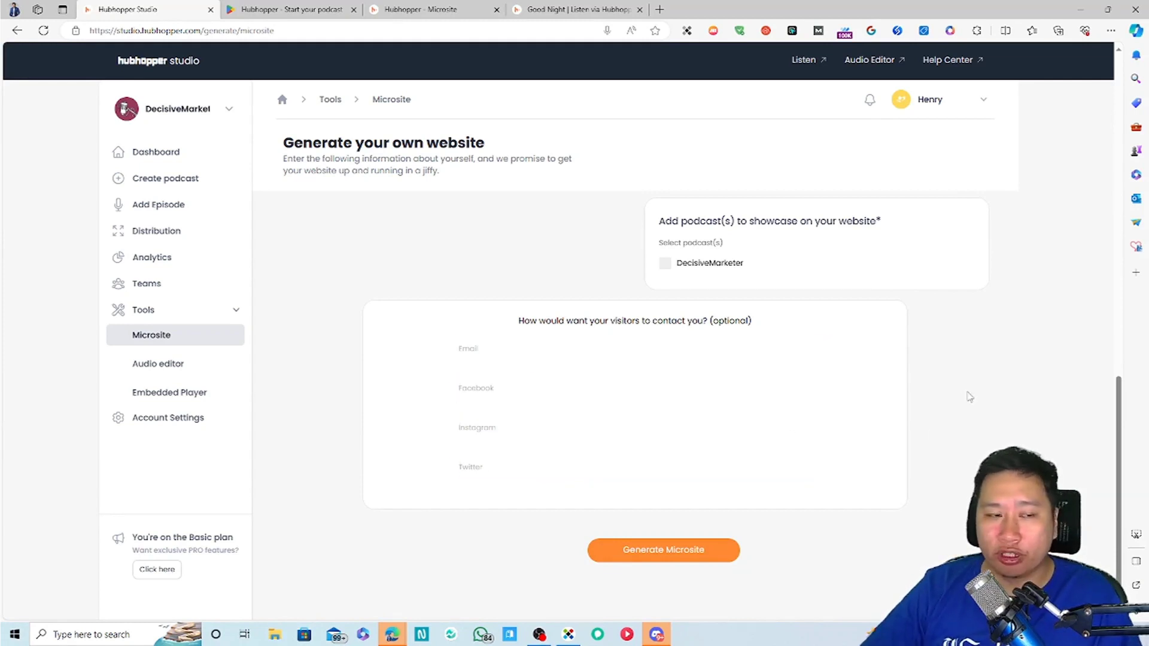
{"action": "scroll", "coordinate": [969, 396], "scroll_direction": "up", "scroll_amount": 10}
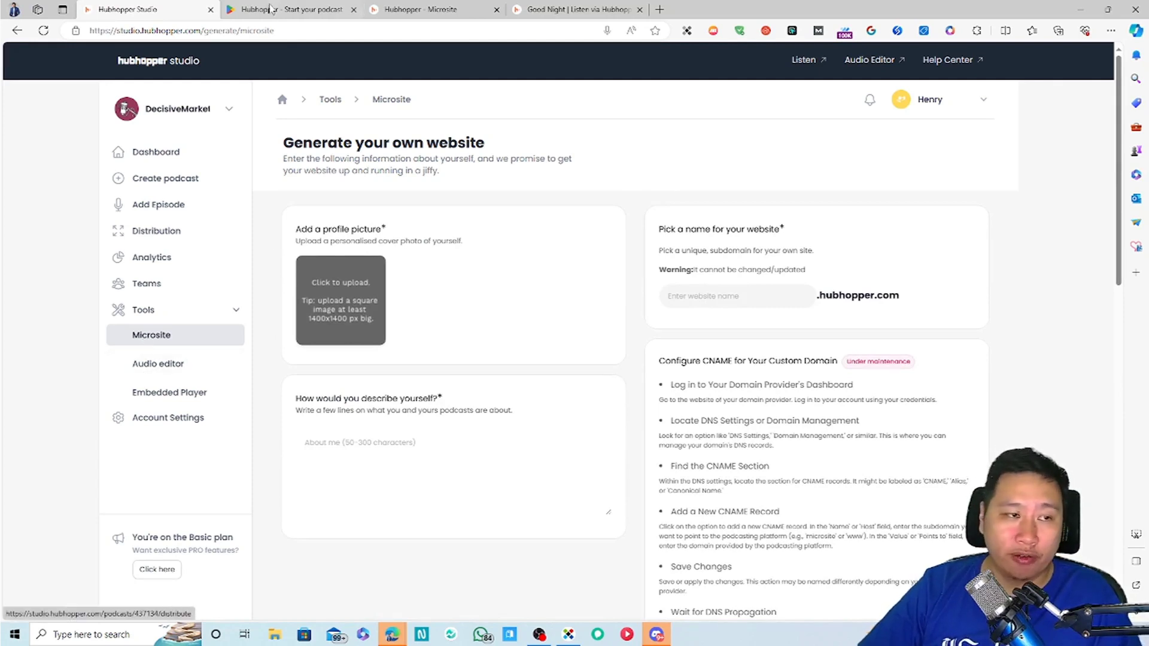
View the sample microsite on Hubhopper's Microsite feature page, then return to the studio's microsite form
{"action": "left_click", "coordinate": [443, 9]}
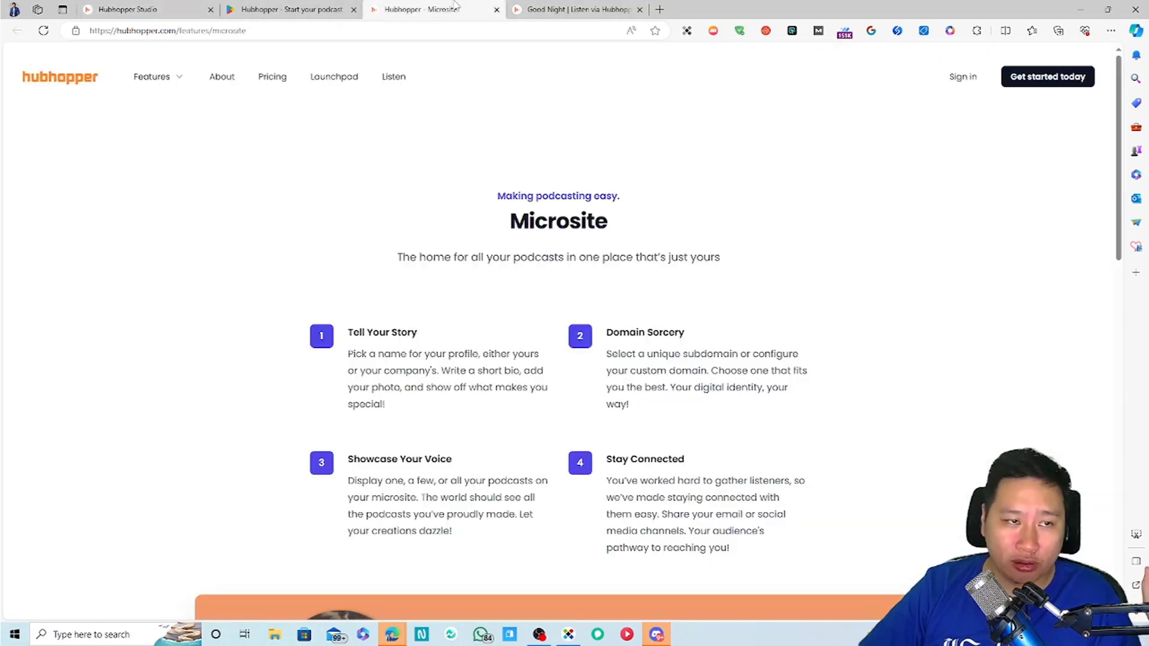
{"action": "scroll", "coordinate": [383, 377], "scroll_direction": "down", "scroll_amount": 9}
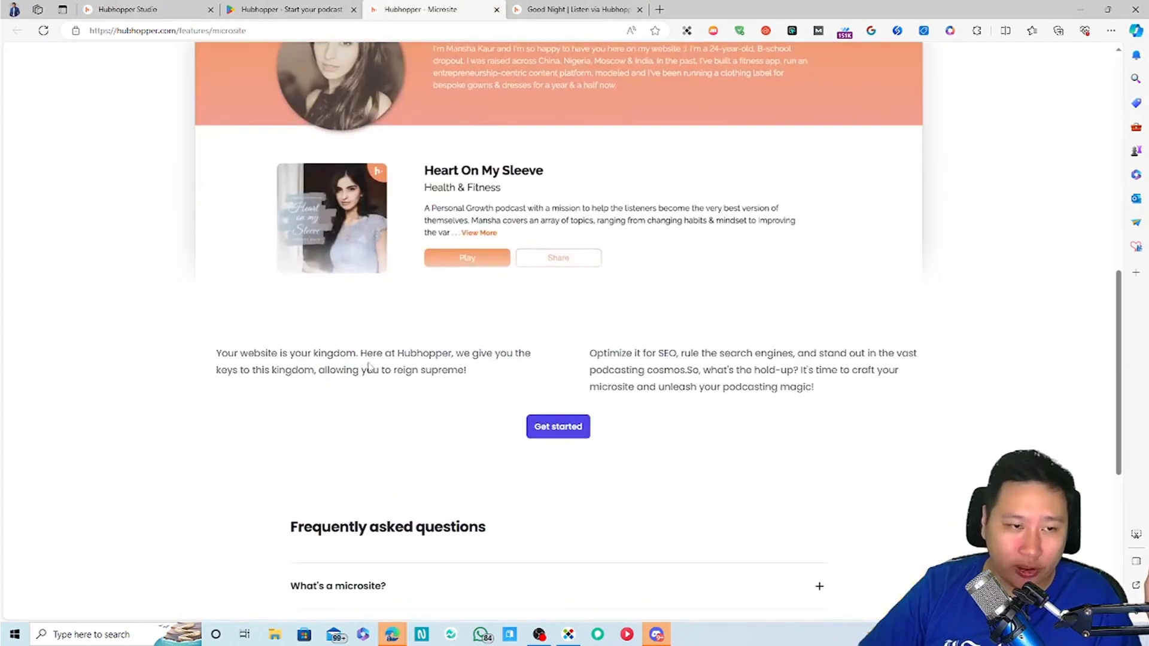
{"action": "scroll", "coordinate": [359, 369], "scroll_direction": "up", "scroll_amount": 2}
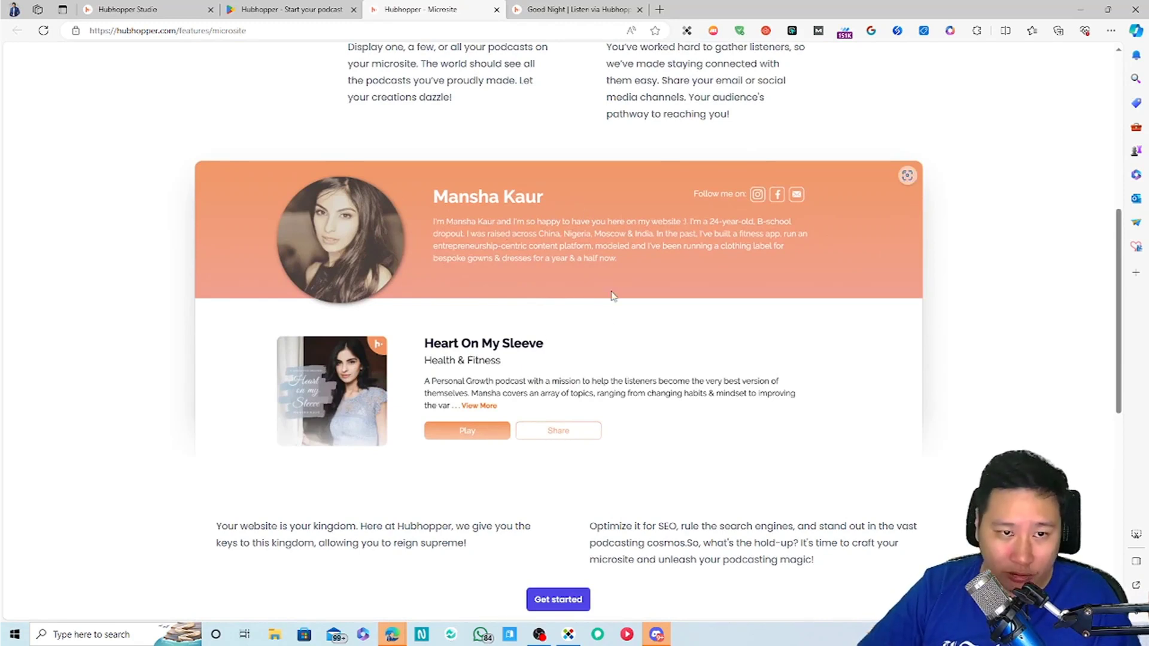
{"action": "left_click", "coordinate": [168, 7]}
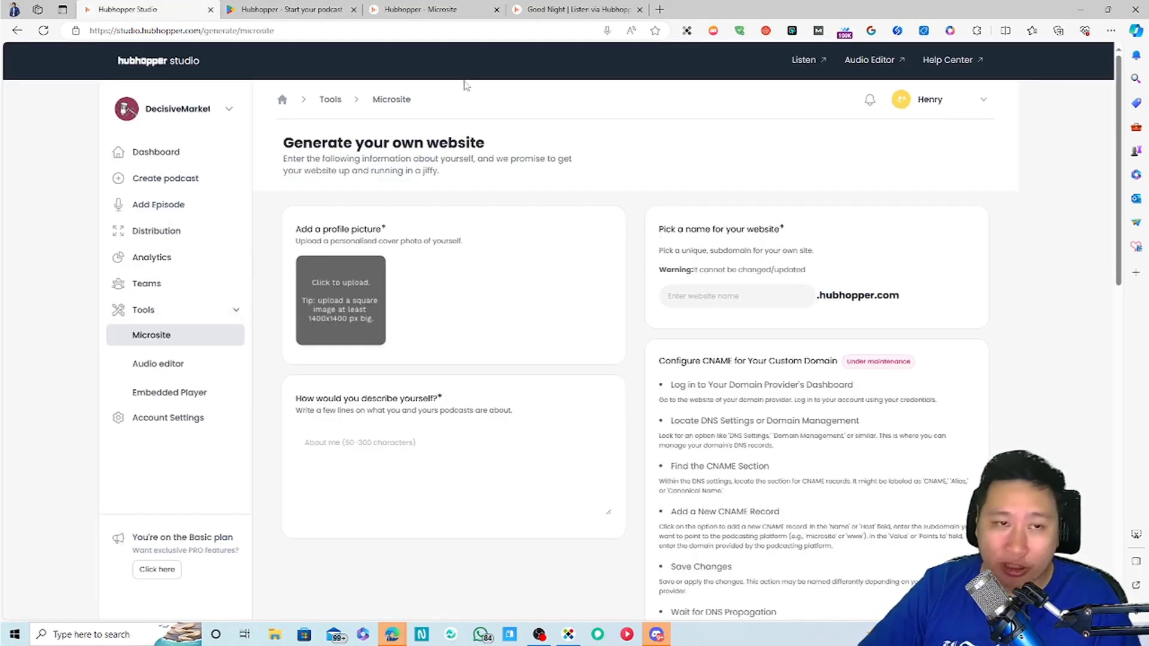
Open Hubhopper's Listen page from the open episode page and browse its featured podcast collections
{"action": "left_click", "coordinate": [562, 8]}
{"action": "left_click", "coordinate": [395, 76]}
{"action": "scroll", "coordinate": [505, 359], "scroll_direction": "down", "scroll_amount": 4}
{"action": "scroll", "coordinate": [479, 359], "scroll_direction": "up", "scroll_amount": 4}
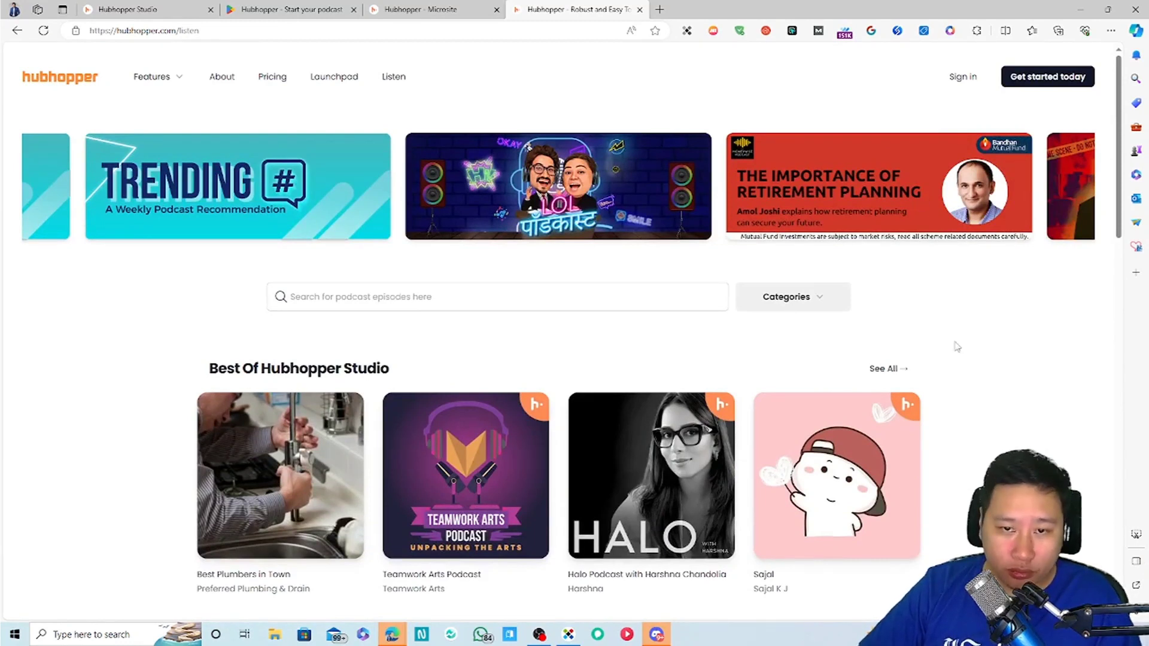
{"action": "scroll", "coordinate": [1013, 252], "scroll_direction": "down", "scroll_amount": 5}
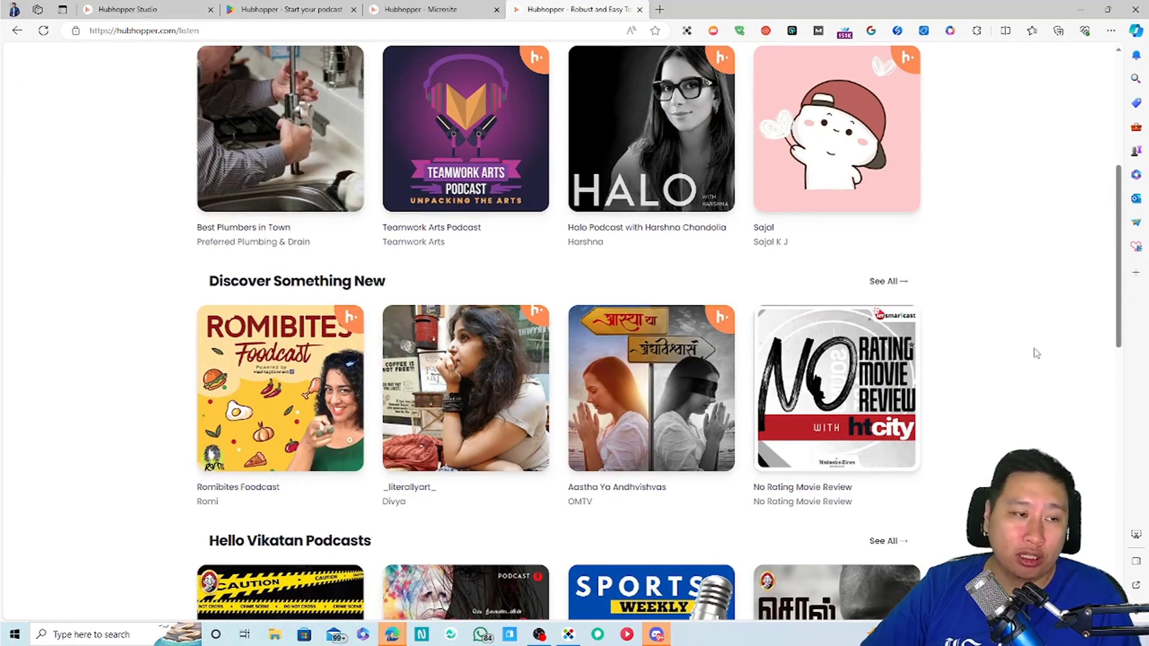
Open the Romibites Foodcast podcast page, browse its episode list, and return to the Listen page
{"action": "left_click", "coordinate": [312, 414]}
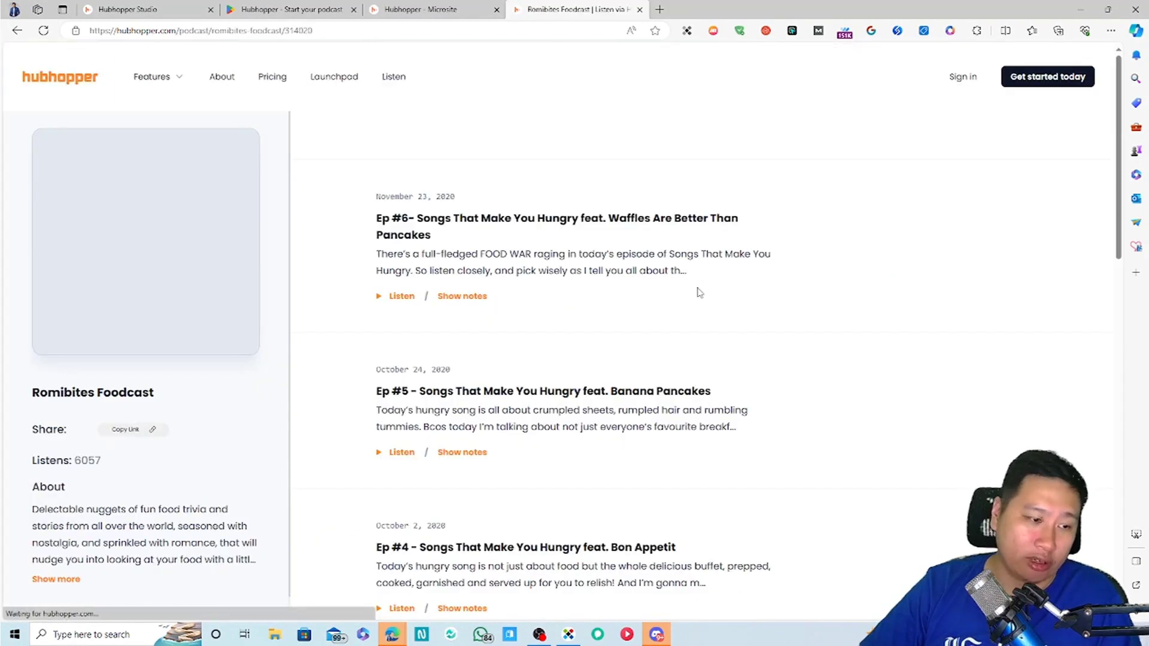
{"action": "scroll", "coordinate": [468, 368], "scroll_direction": "down", "scroll_amount": 3}
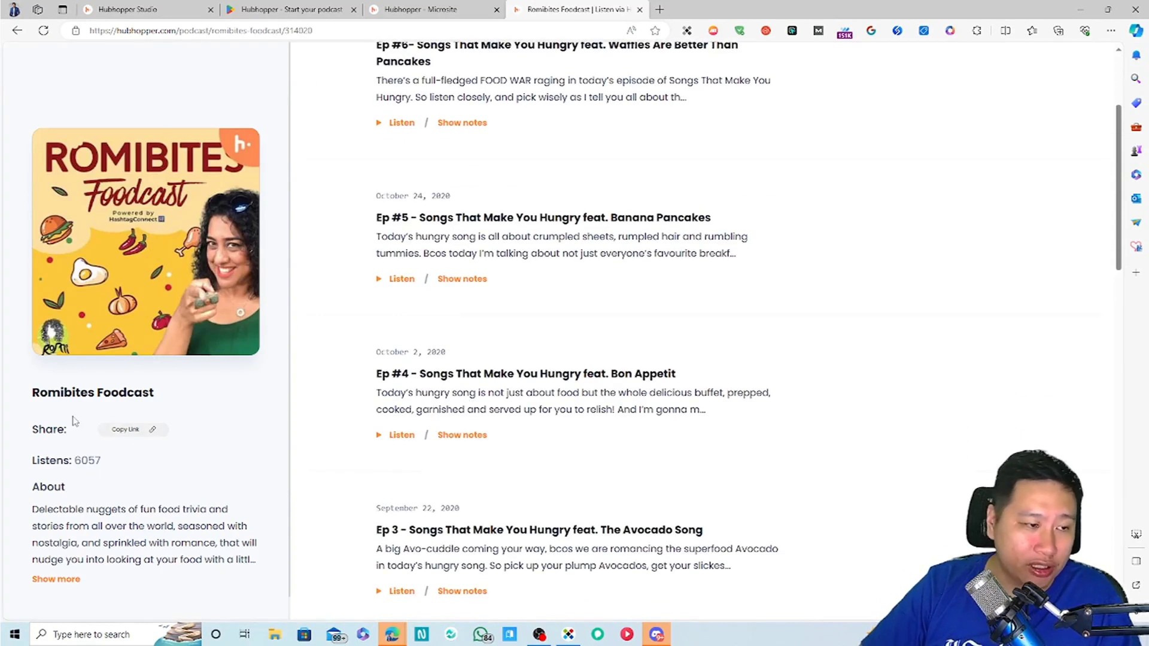
{"action": "scroll", "coordinate": [161, 443], "scroll_direction": "down", "scroll_amount": 1}
{"action": "key", "text": "alt+Left"}
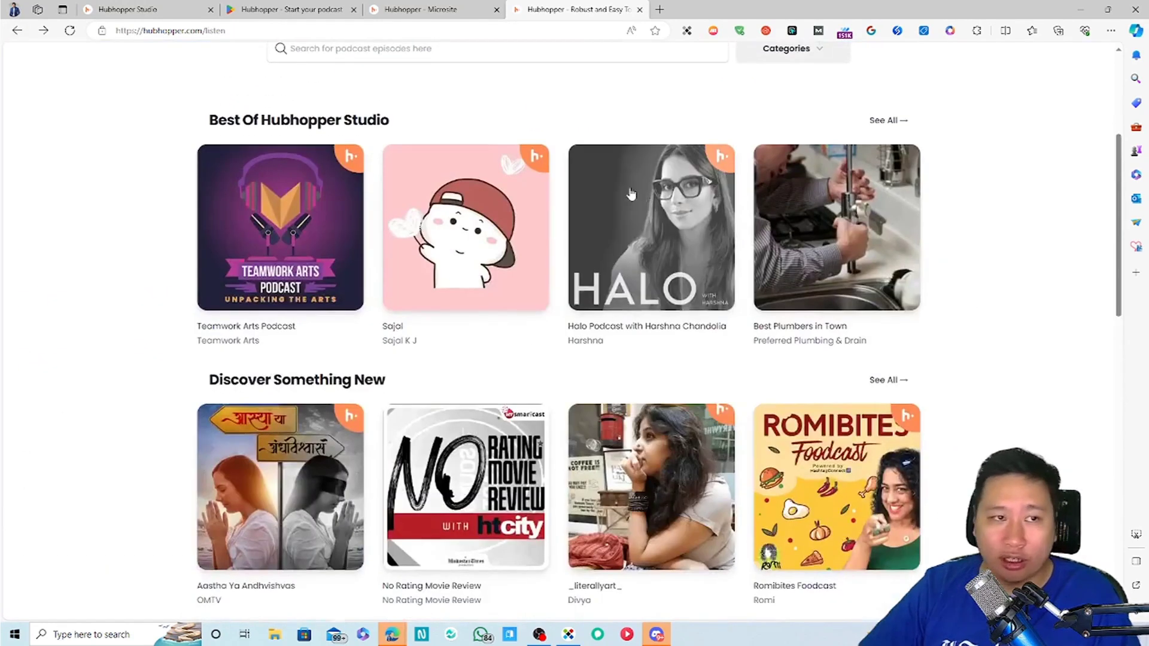
Browse the remaining Listen page collections, including Hello Vikatan Podcasts and Relax & Sleep, down to the page footer
{"action": "scroll", "coordinate": [884, 492], "scroll_direction": "down", "scroll_amount": 5}
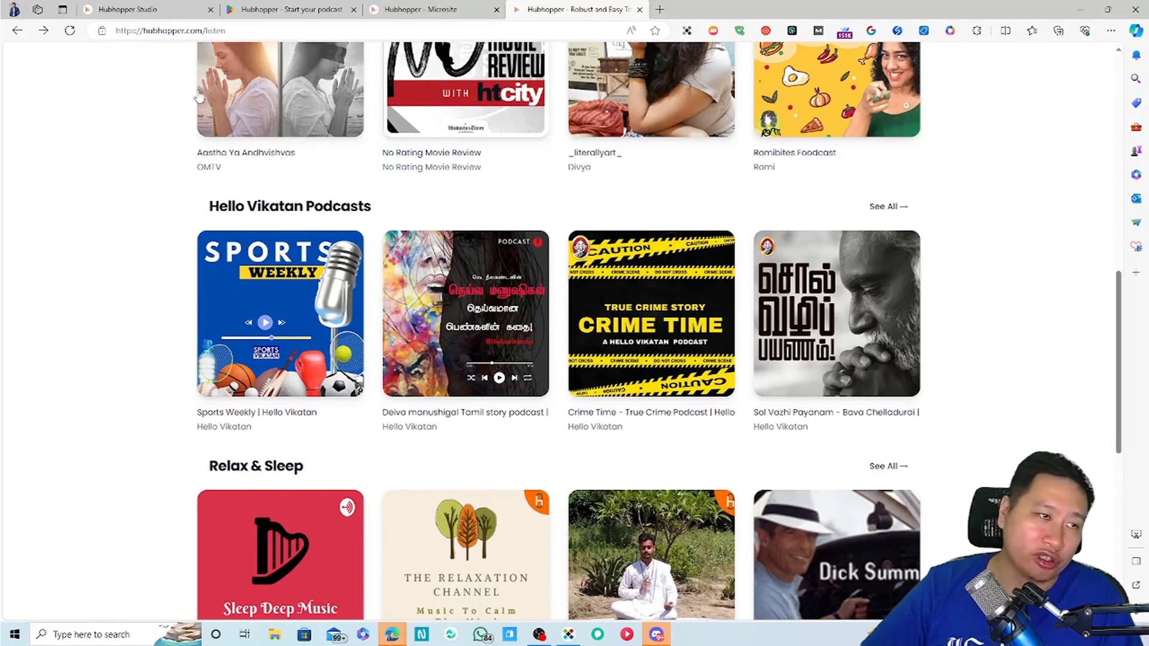
{"action": "left_click", "coordinate": [155, 8]}
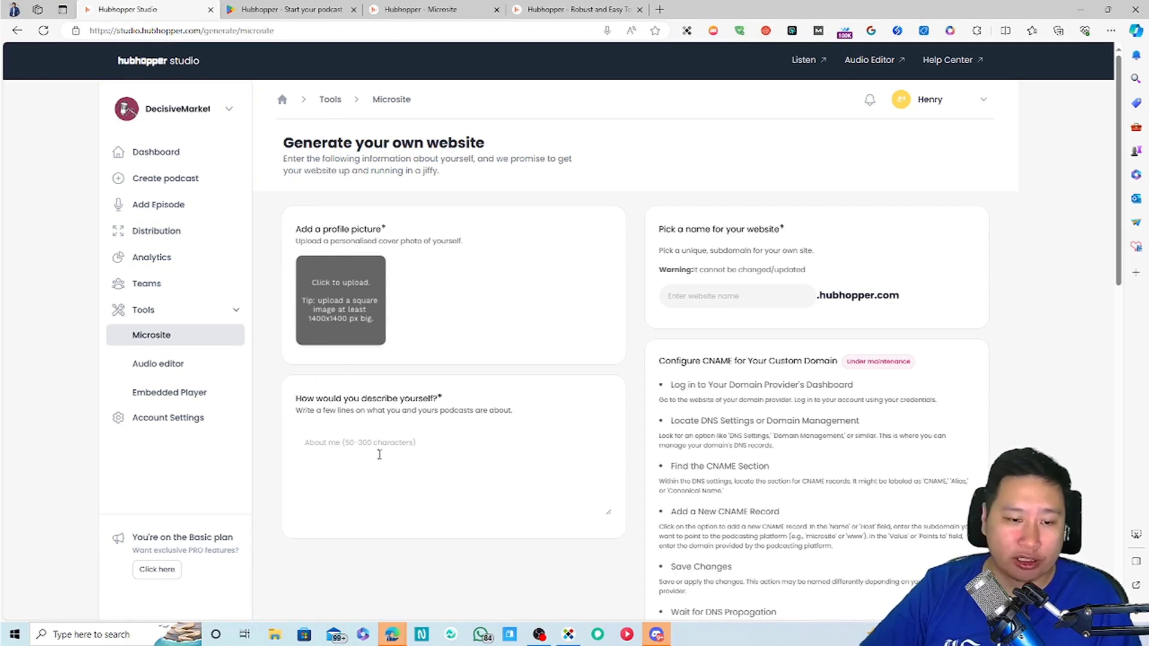
{"action": "left_click", "coordinate": [569, 9]}
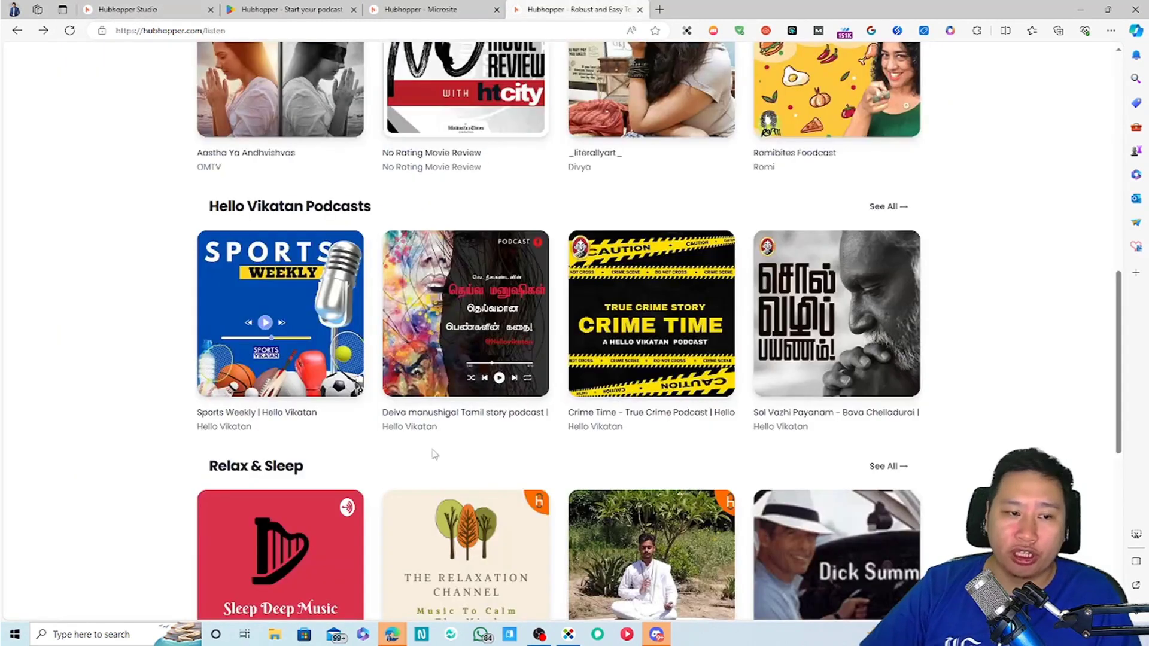
{"action": "scroll", "coordinate": [431, 452], "scroll_direction": "down", "scroll_amount": 7}
{"action": "scroll", "coordinate": [469, 510], "scroll_direction": "up", "scroll_amount": 1}
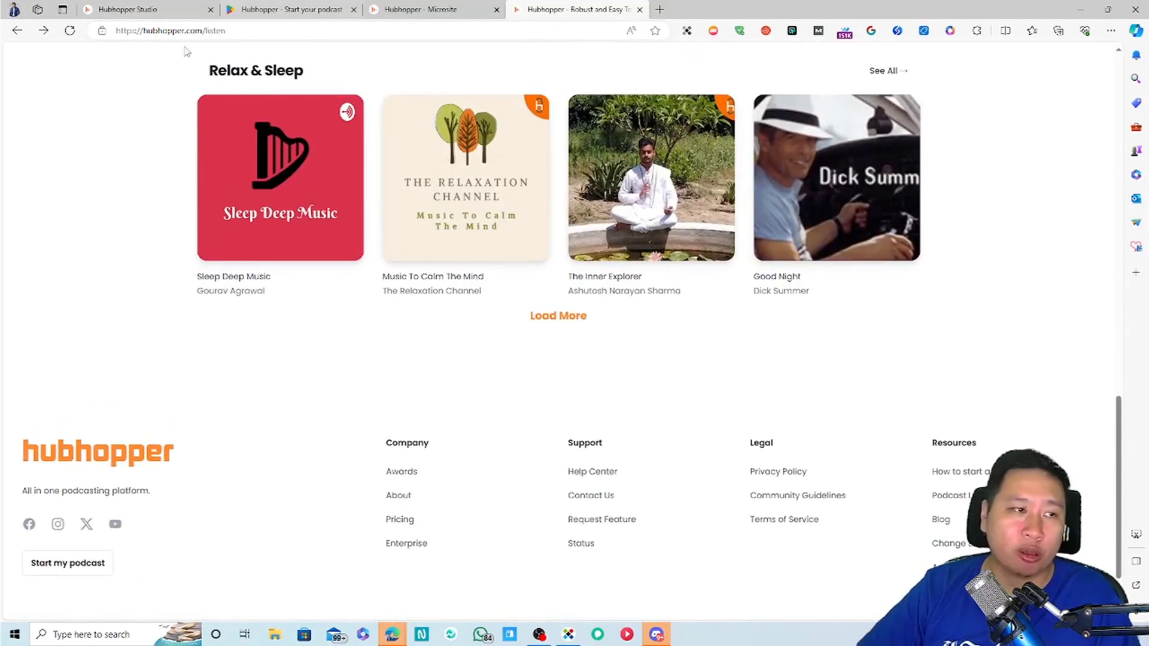
Switch back to Hubhopper Studio, open the Embedded Player tool and copy the embed code for the player with all episodes
{"action": "left_click", "coordinate": [163, 6]}
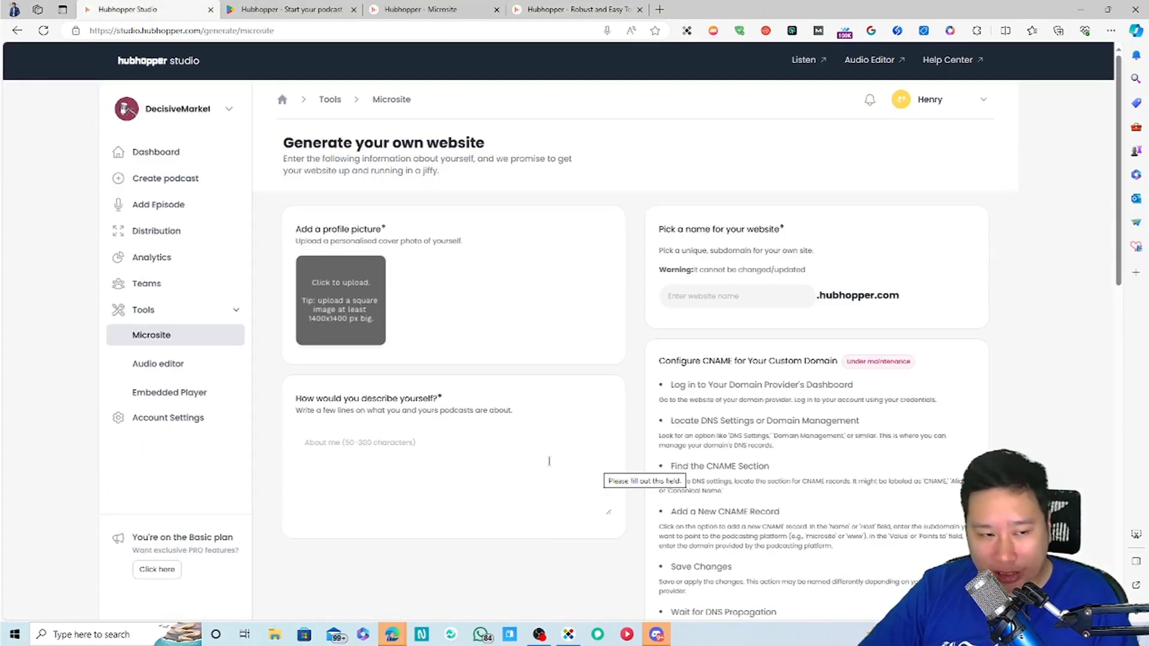
{"action": "left_click", "coordinate": [172, 403]}
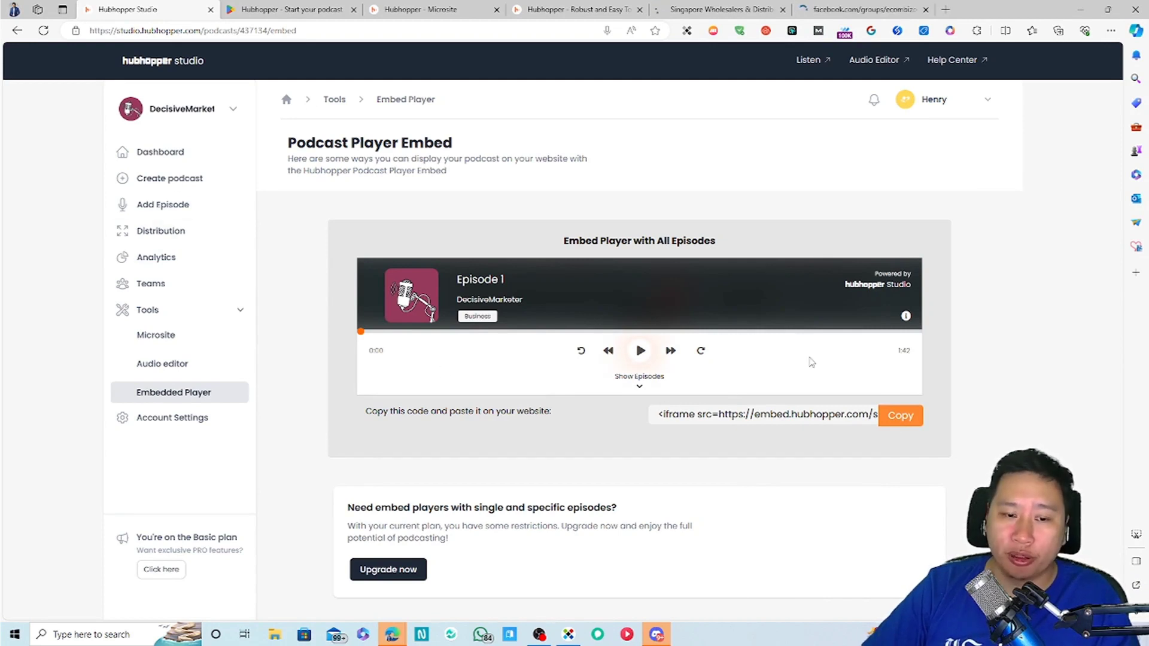
{"action": "left_click", "coordinate": [722, 417]}
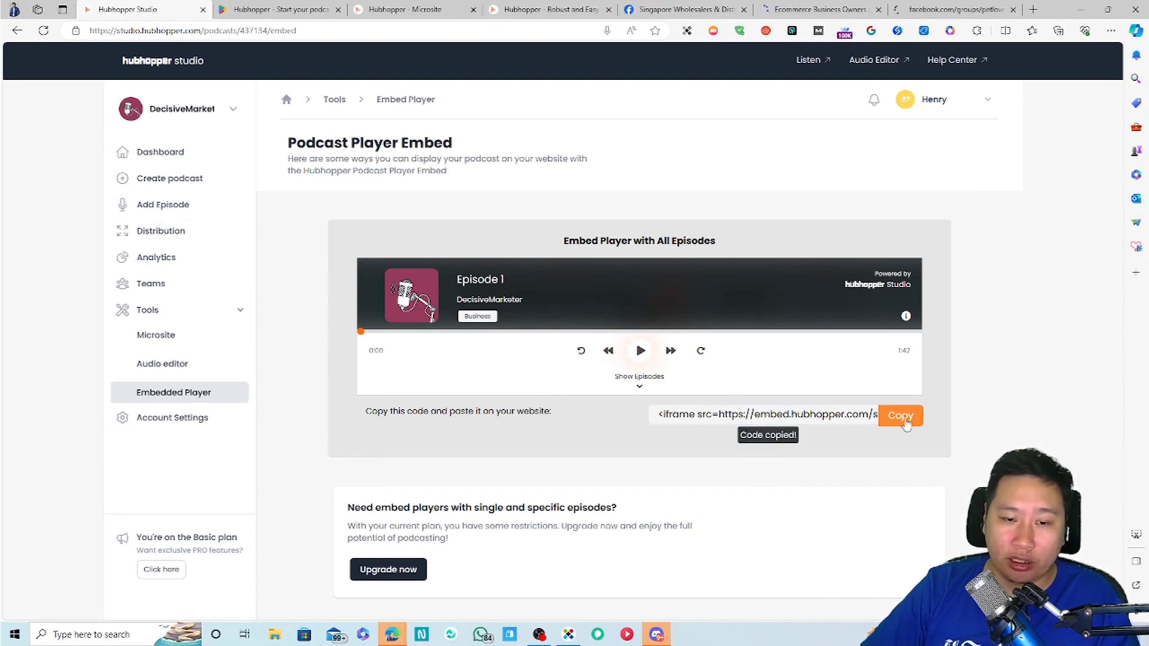